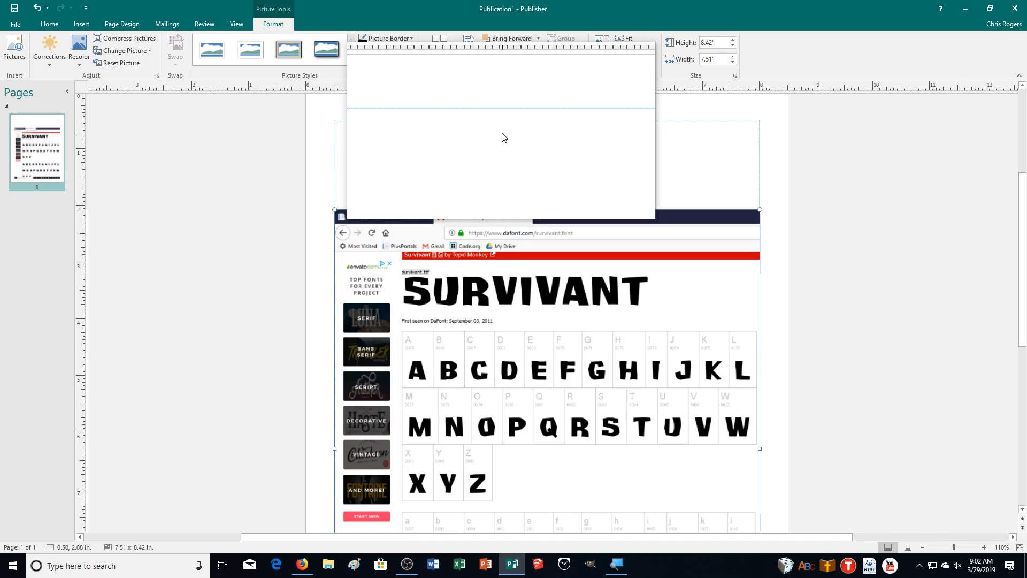
- Look over the built-in font schemes and the customization options of the Arrows flyer template without applying any of them
left_click_drag(502, 137, 633, 317)
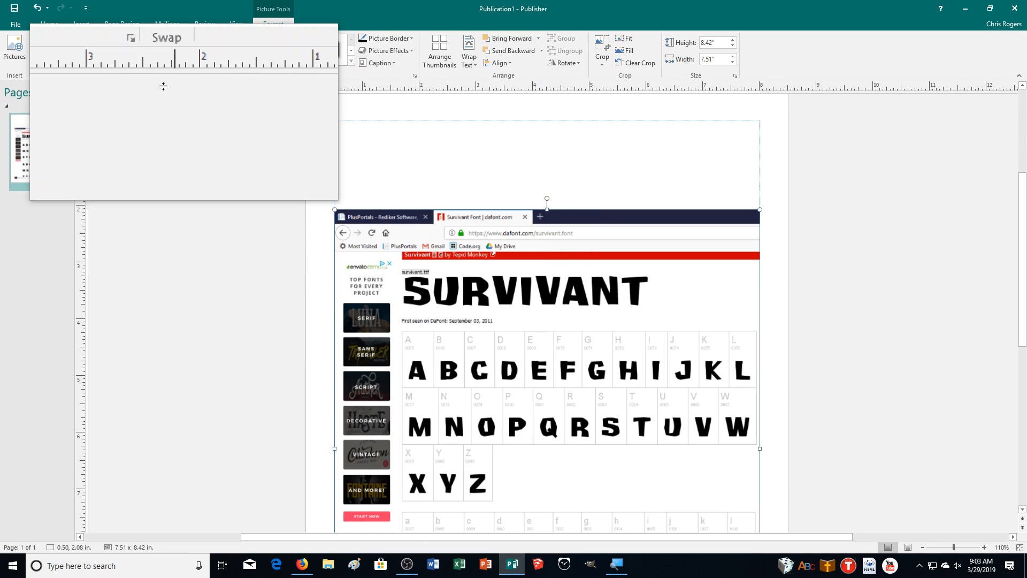
left_click(128, 27)
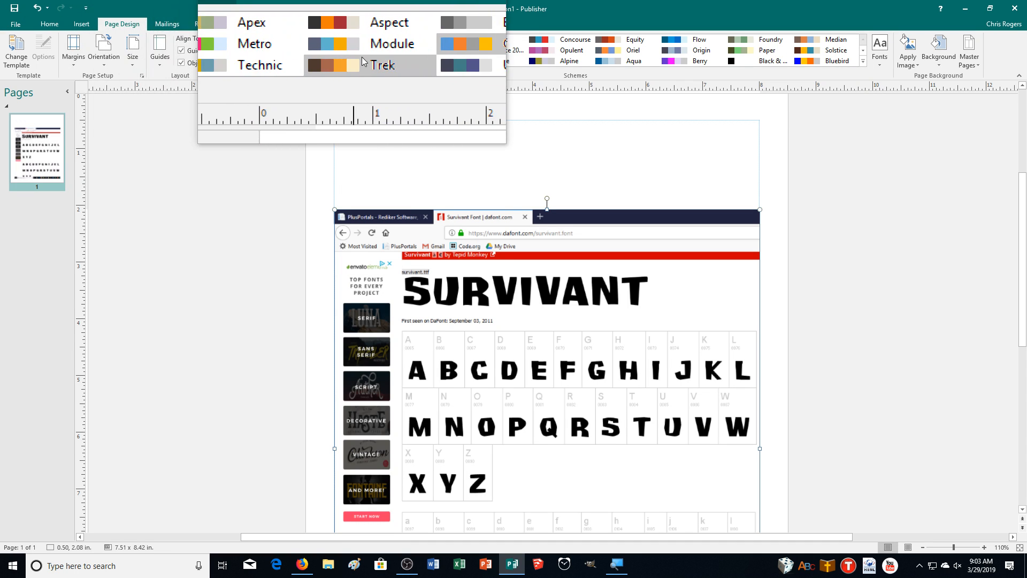
left_click(871, 64)
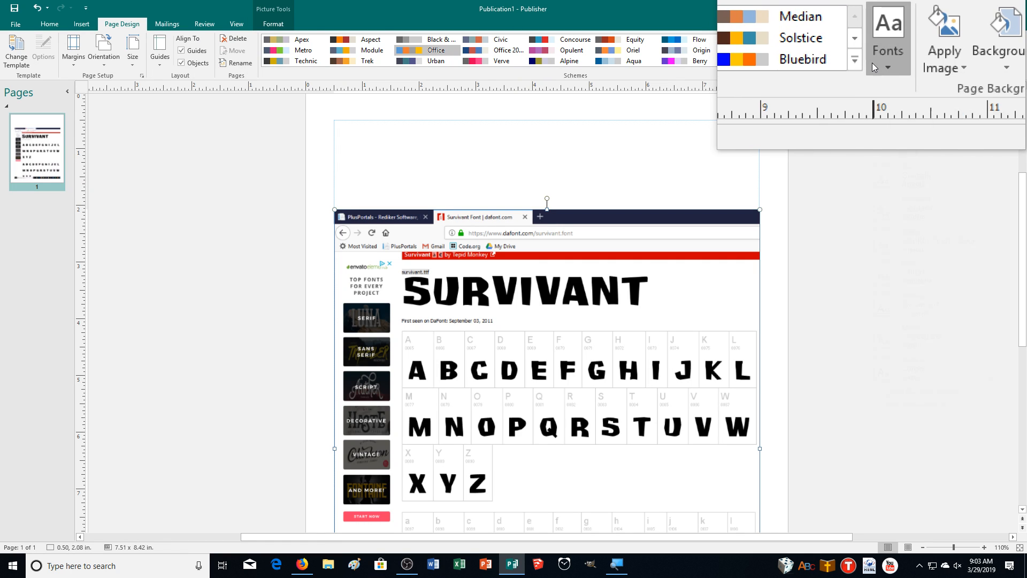
left_click(872, 63)
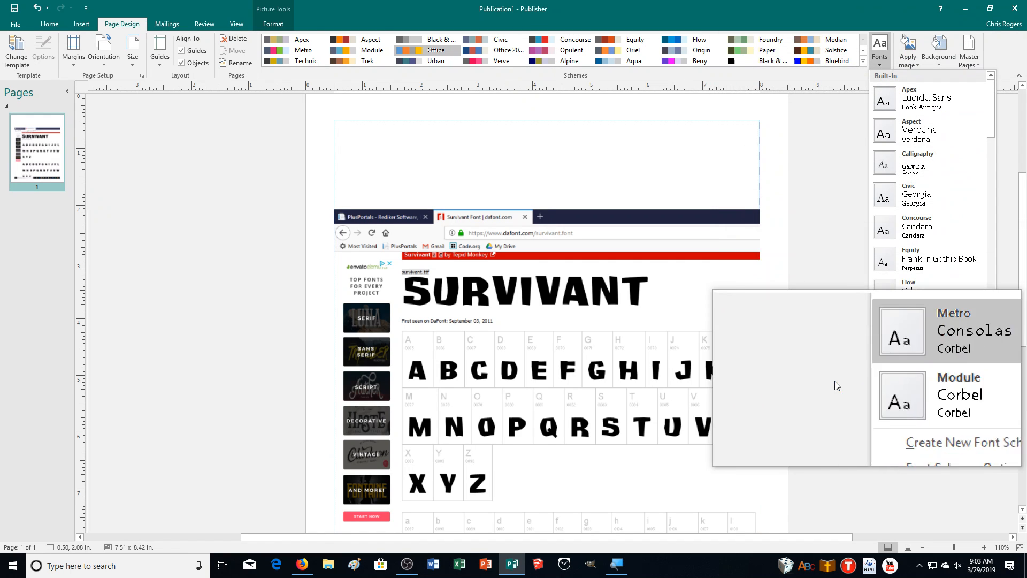
left_click(242, 236)
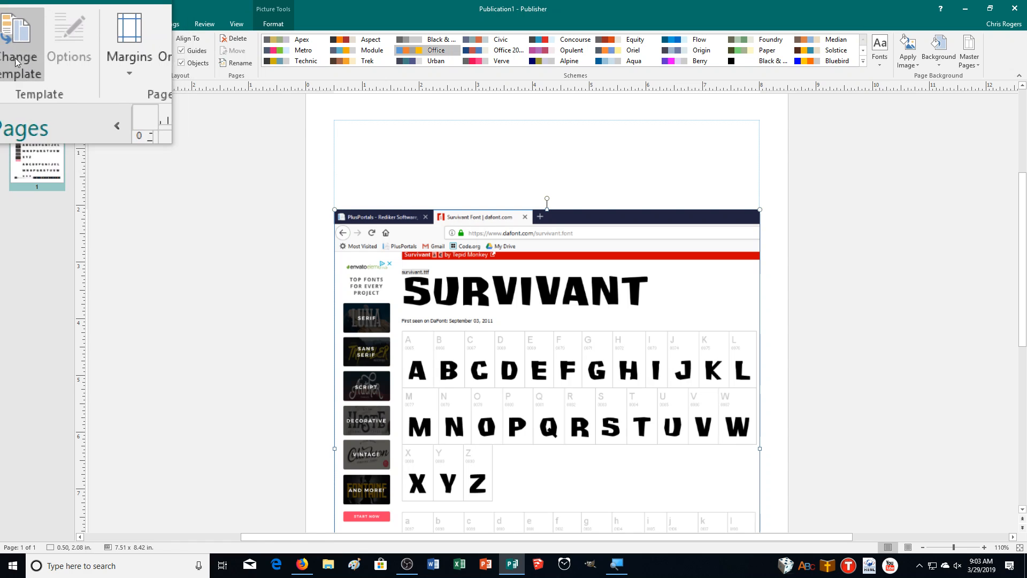
left_click(16, 56)
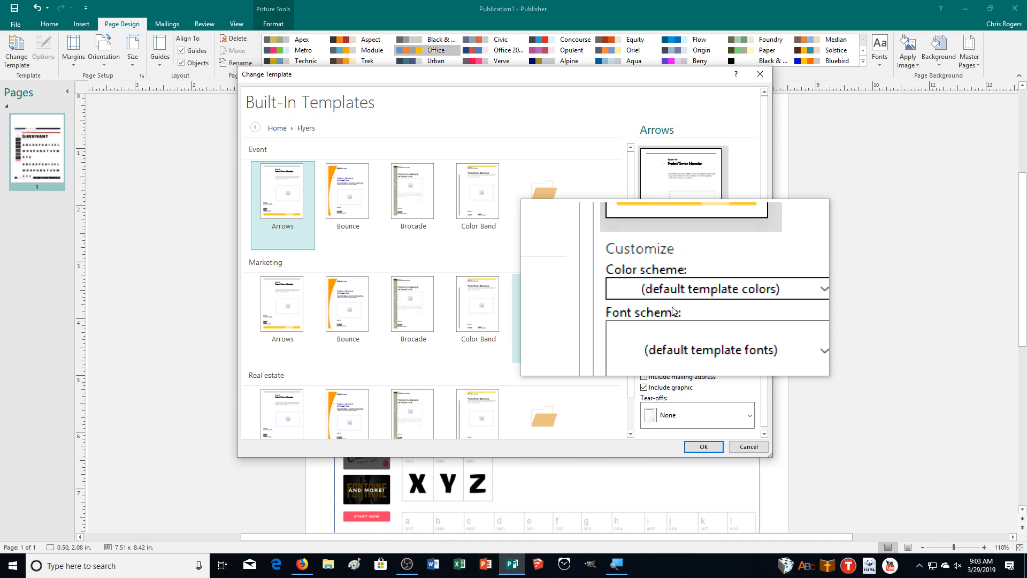
left_click(749, 446)
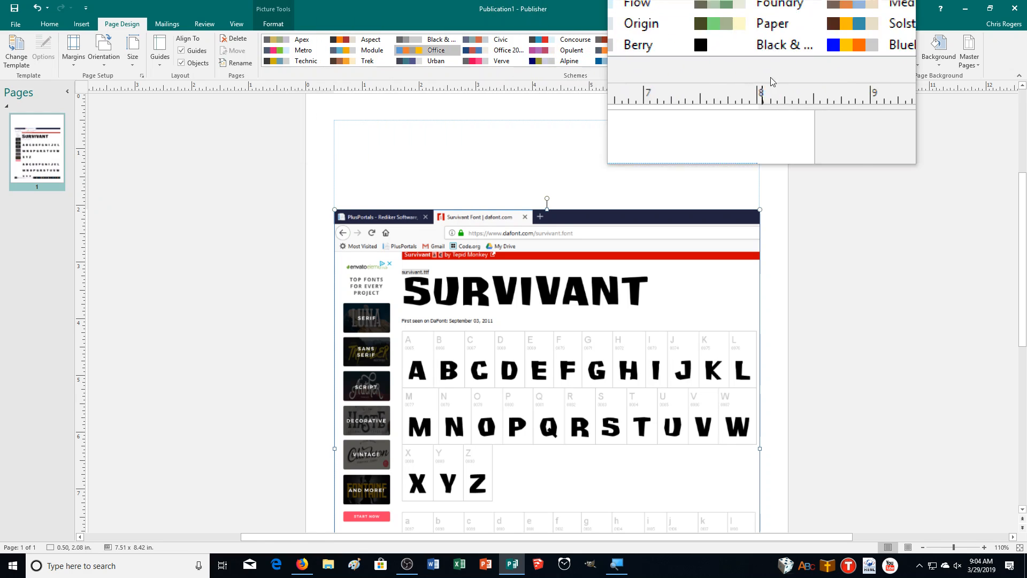
- Look over the full set of color schemes and the settings for creating a new color scheme, without saving one
left_click(862, 61)
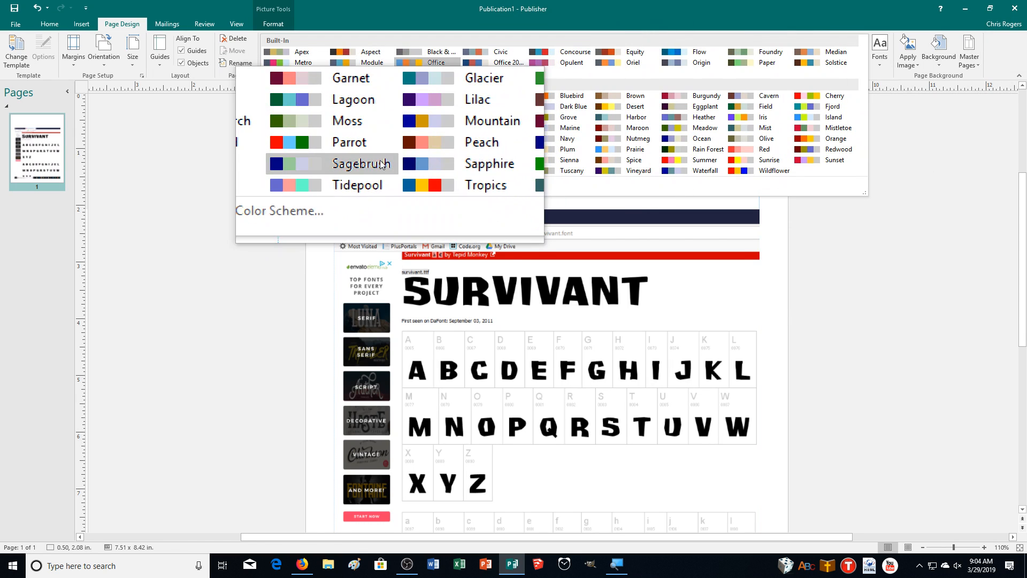
left_click(297, 185)
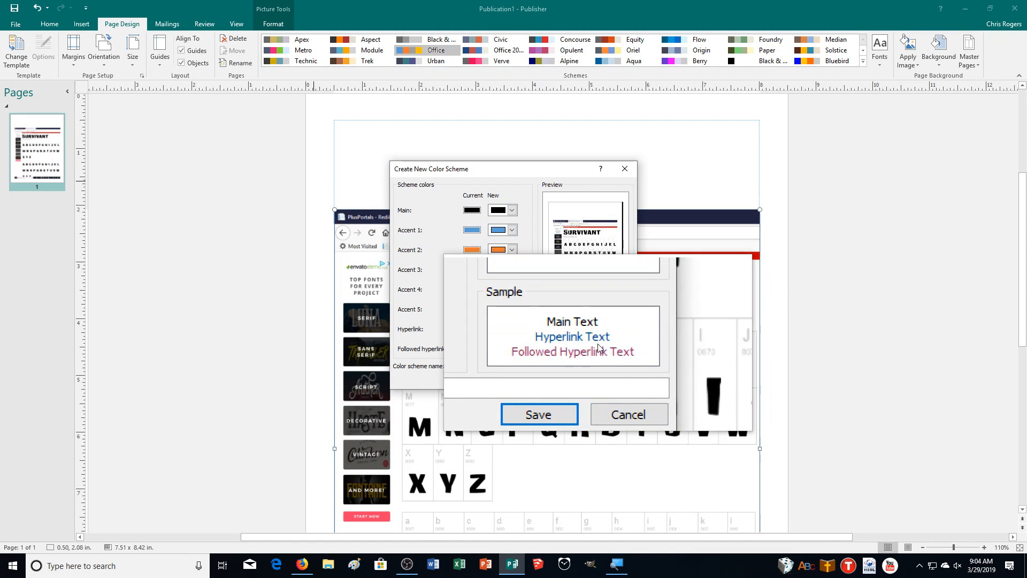
left_click(603, 382)
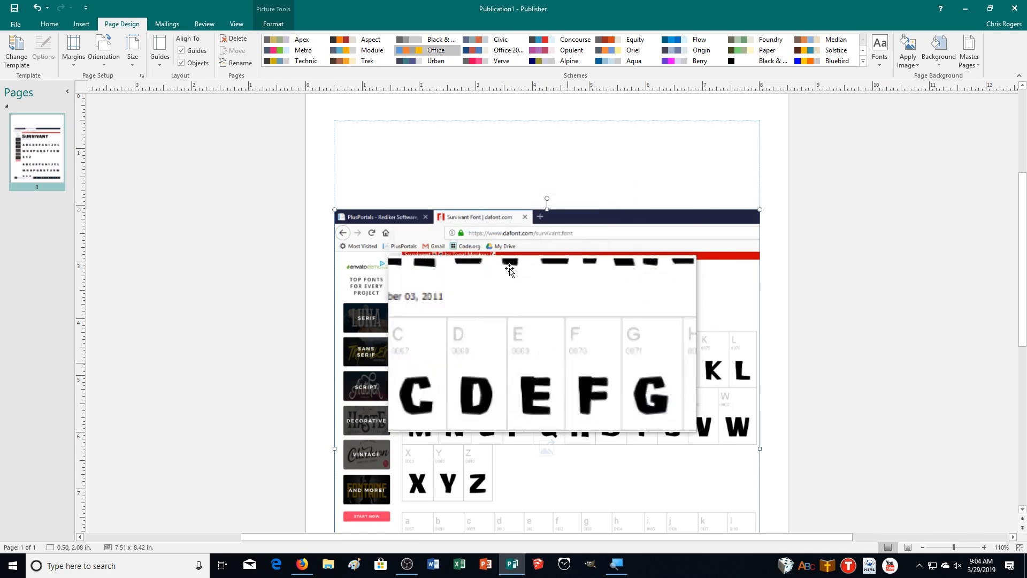
- Examine the settings for creating a new font scheme and leave them without saving
left_click(881, 51)
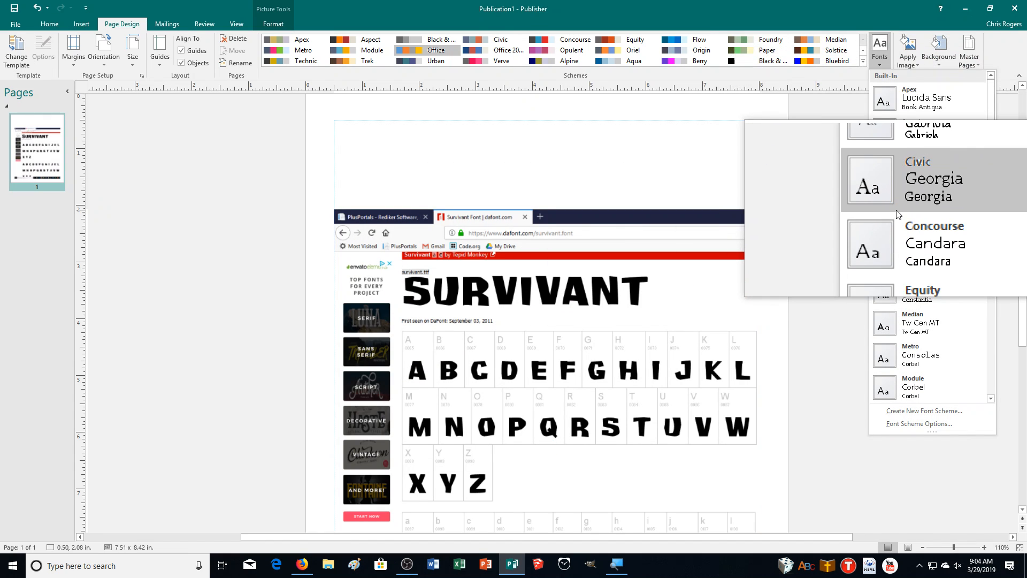
left_click(929, 415)
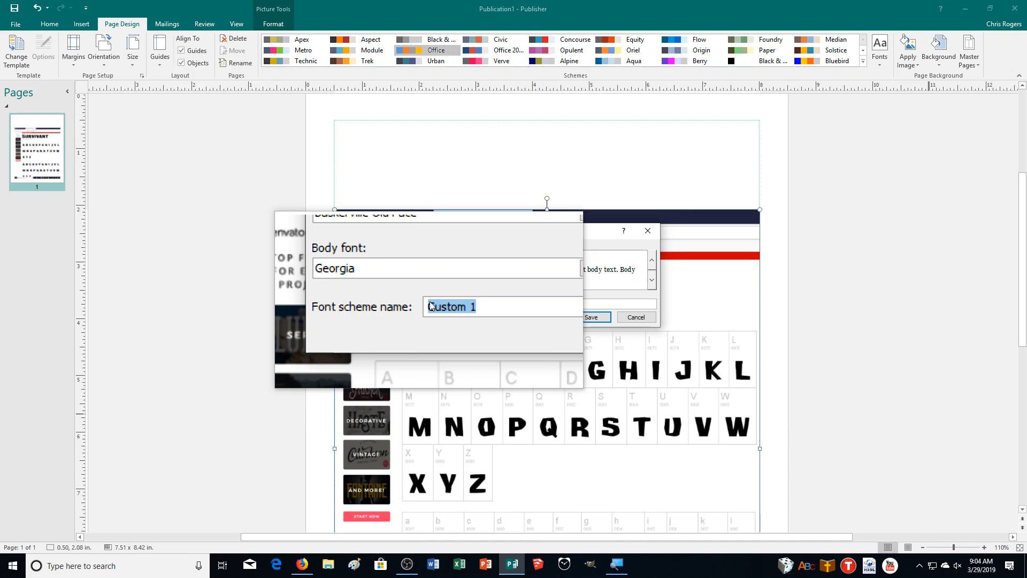
left_click(624, 315)
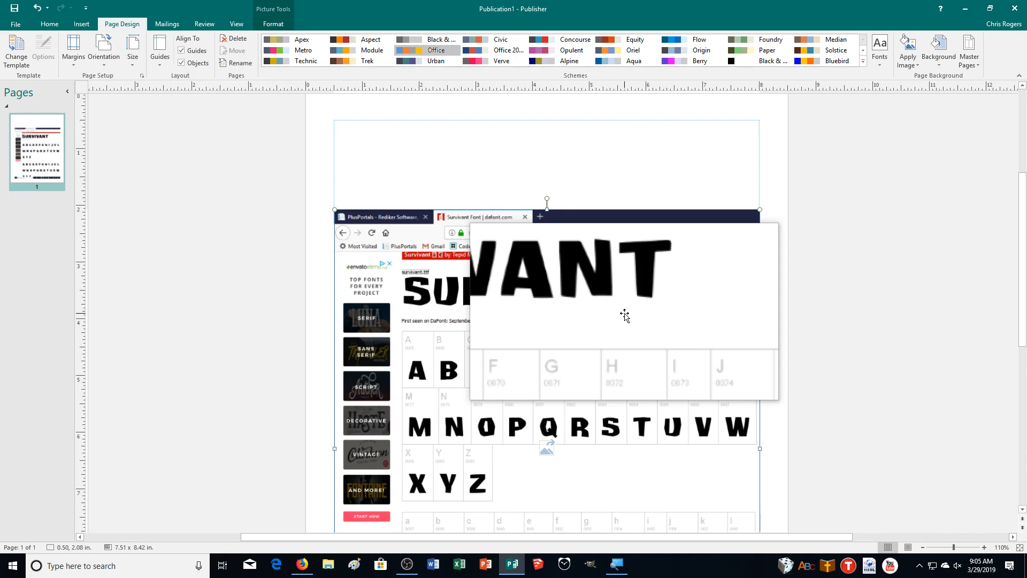
left_click_drag(624, 316, 616, 313)
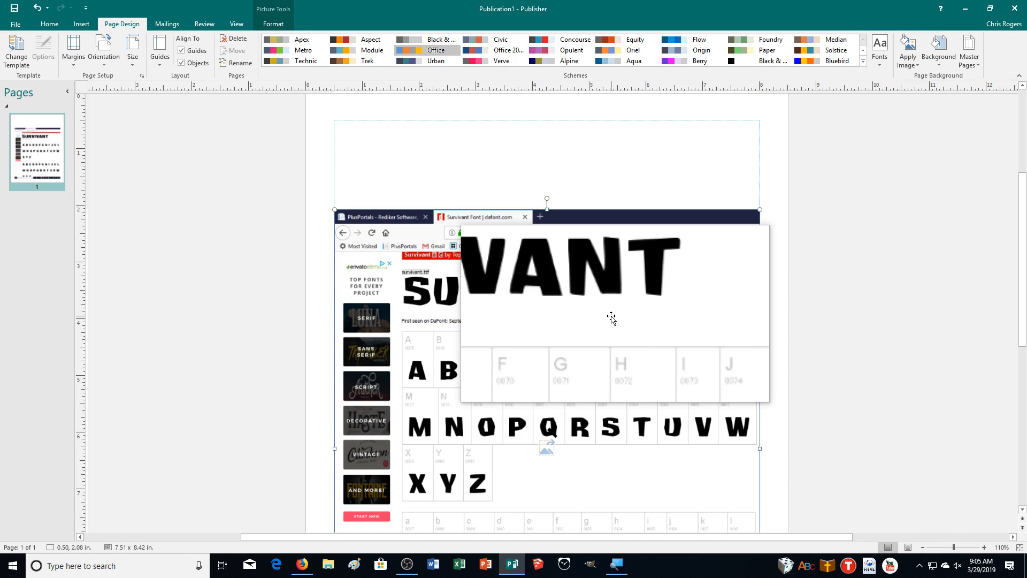
- Open the publication PUB10 from the Downloads folder
left_click(11, 21)
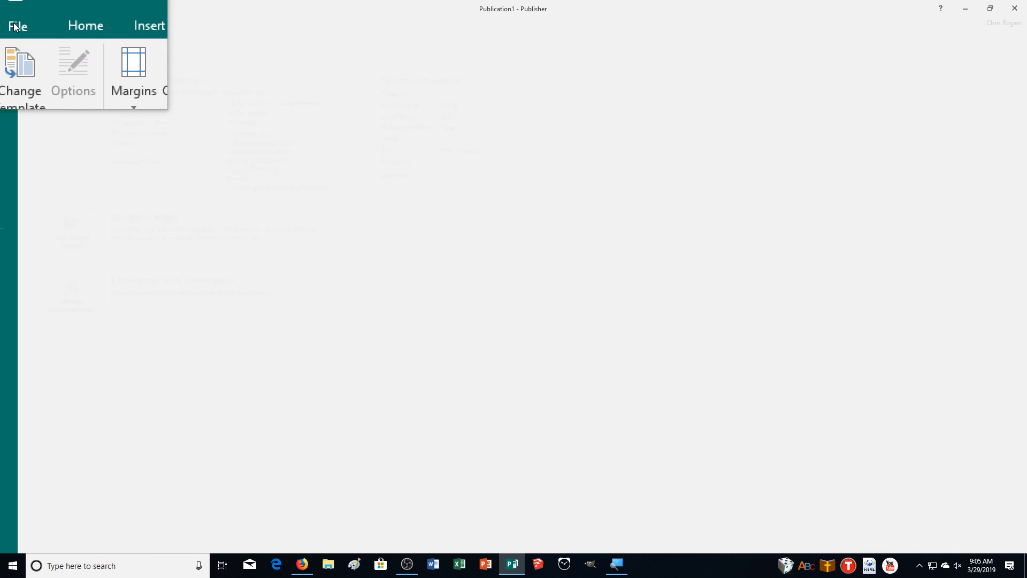
left_click(17, 96)
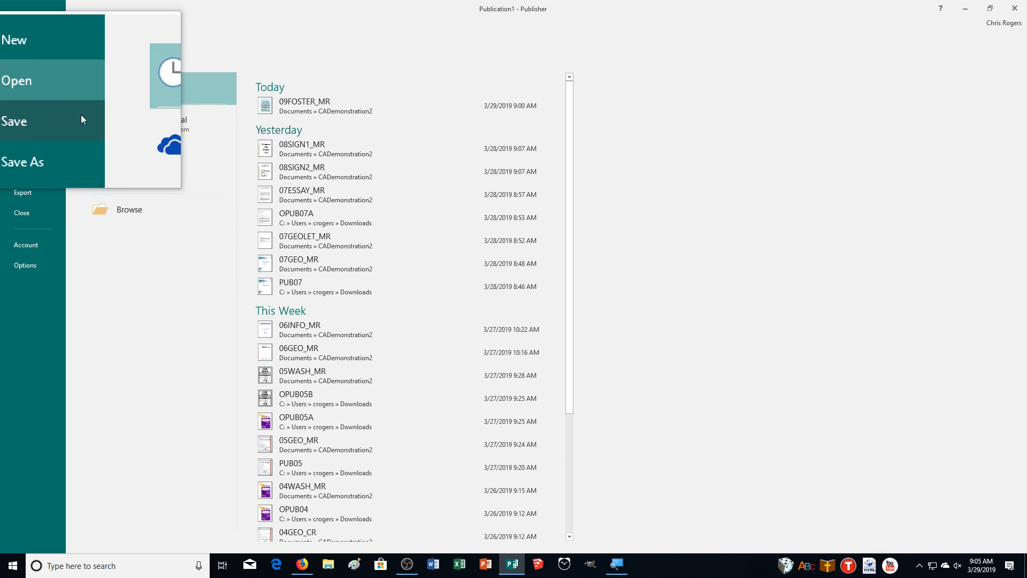
left_click(133, 220)
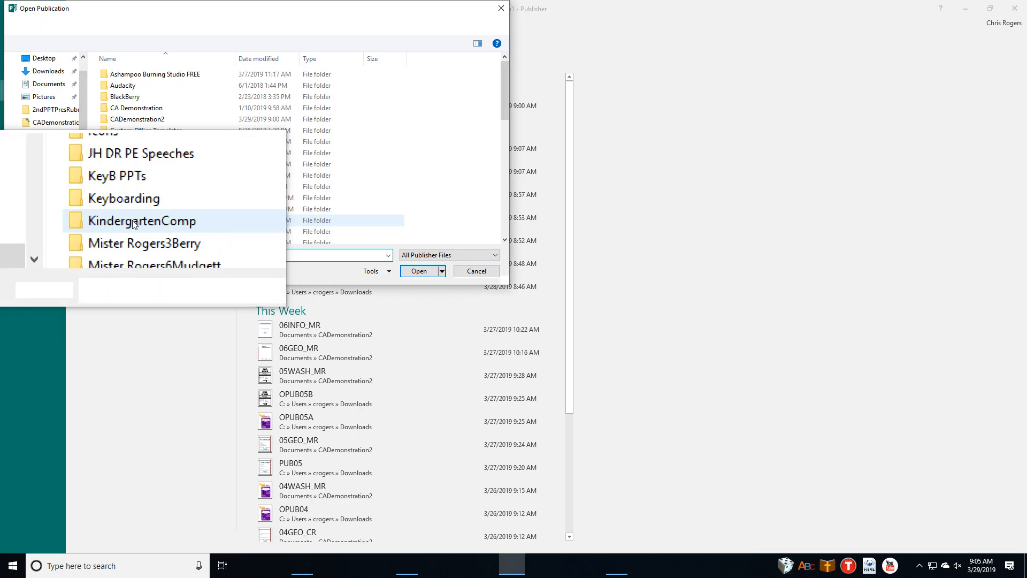
left_click(46, 78)
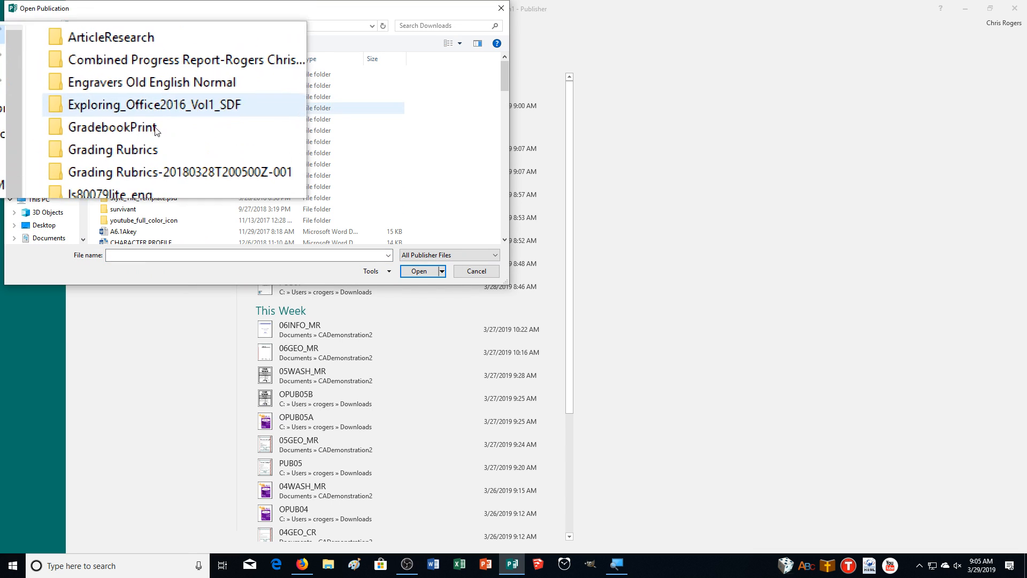
left_click_drag(507, 75, 502, 155)
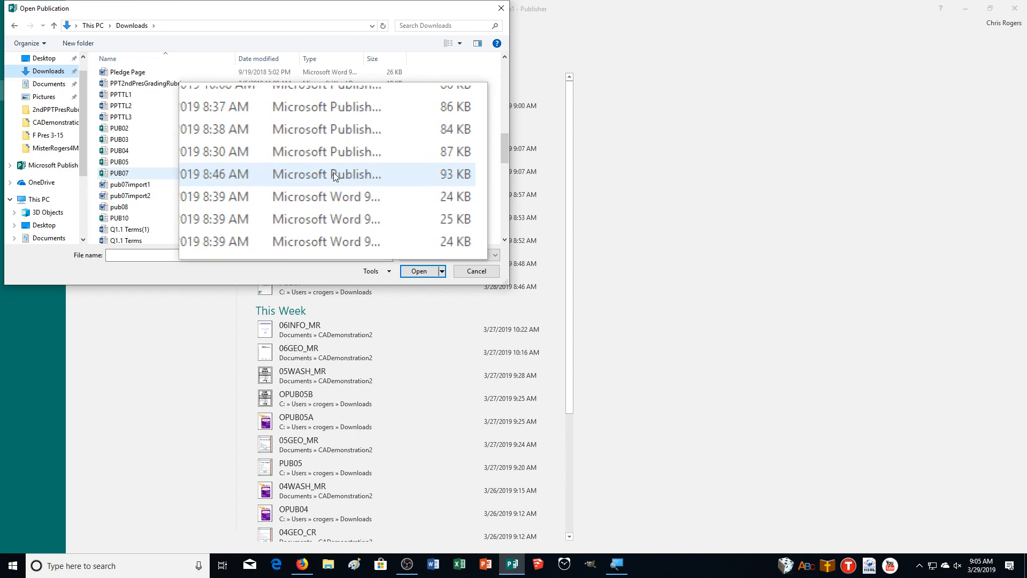
left_click(134, 219)
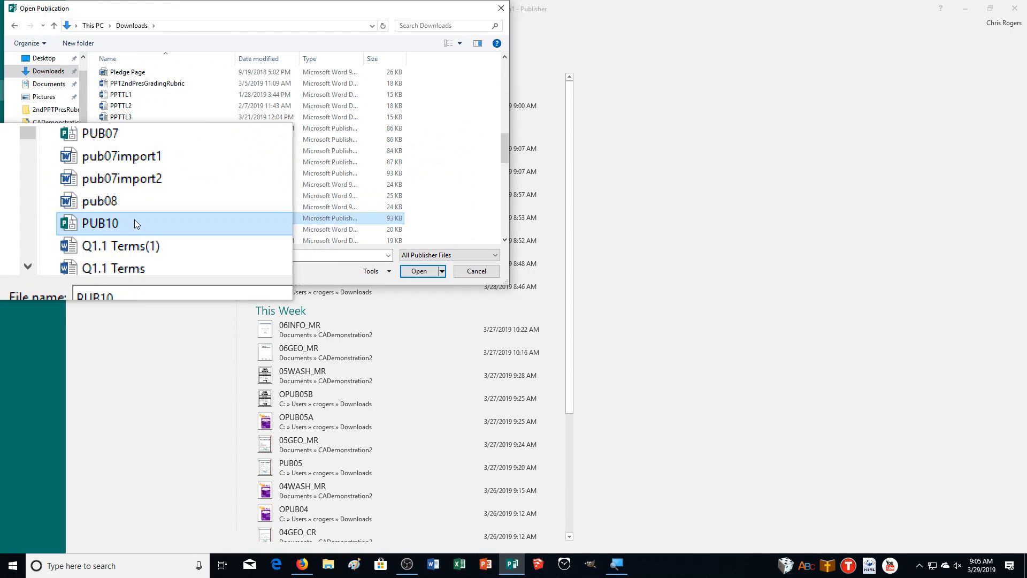
left_click(420, 271)
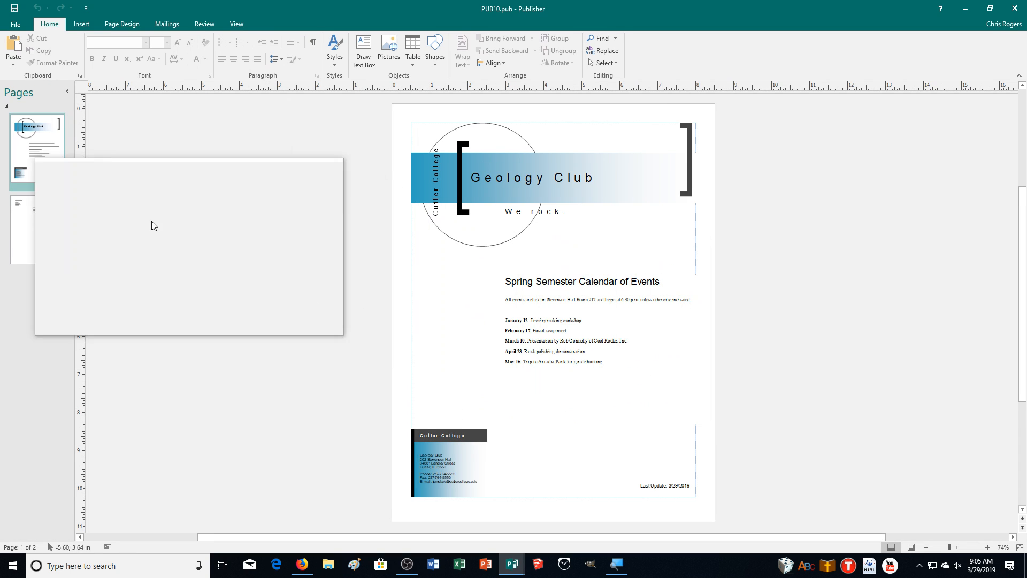
- Save a copy of the publication as 10GEO_MR in the CADemonstration2 folder under Documents
left_click(18, 27)
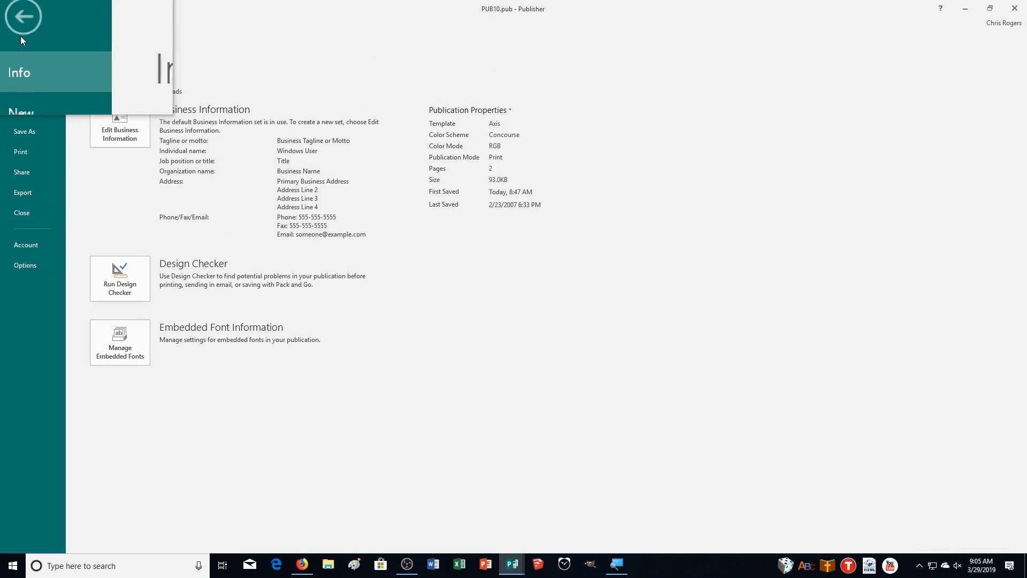
left_click(42, 133)
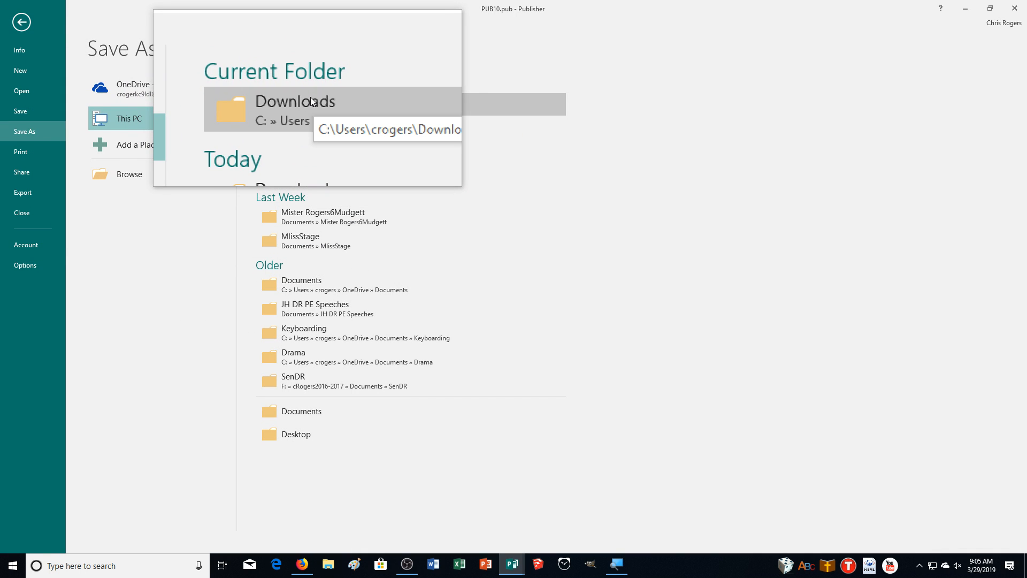
left_click(123, 175)
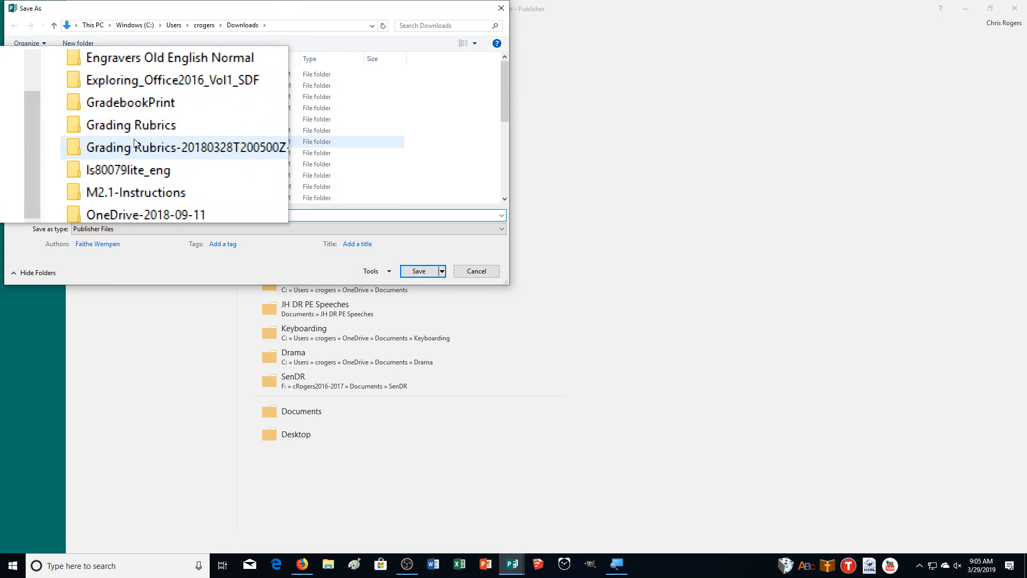
left_click(53, 126)
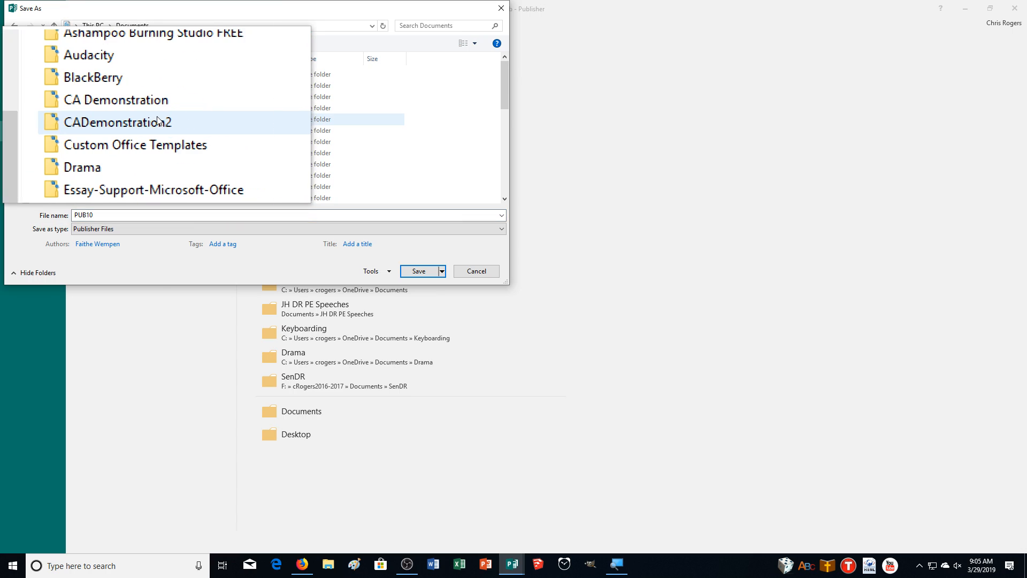
double_click(158, 118)
double_click(115, 215)
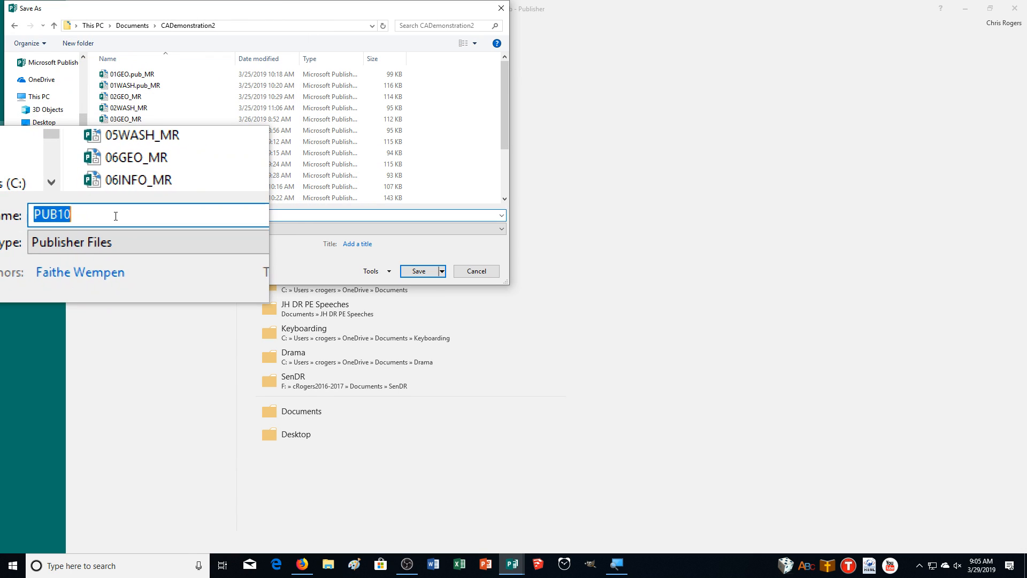
type("10G")
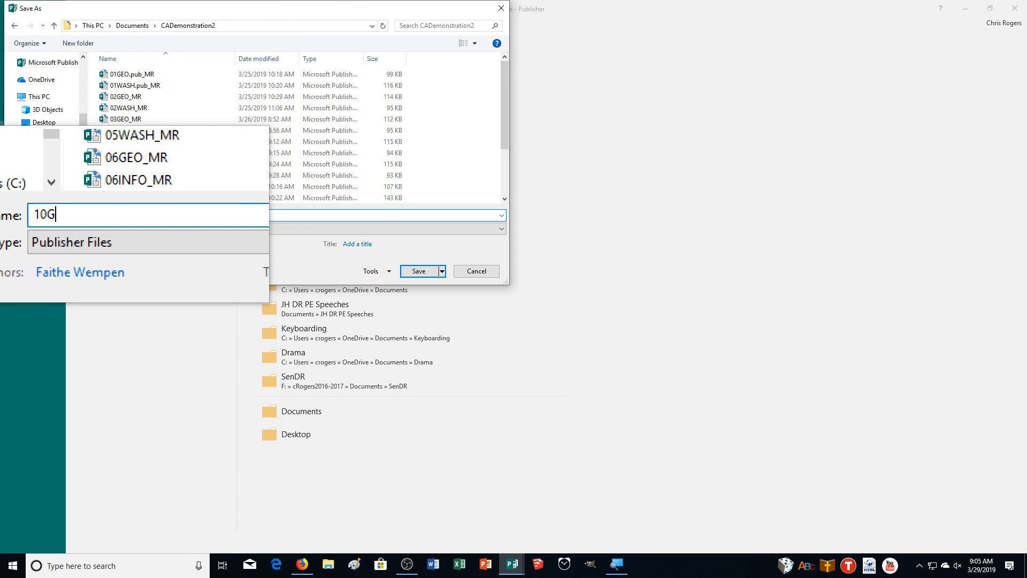
type("#")
key("BackSpace")
type("EO")
key("BackSpace")
type("O_MR")
key("Return")
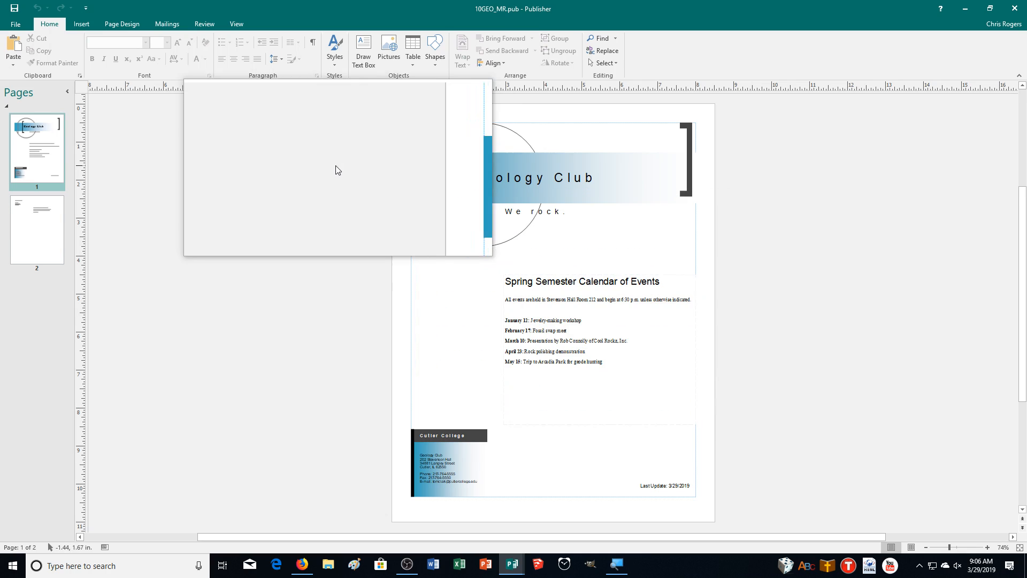
left_click(123, 25)
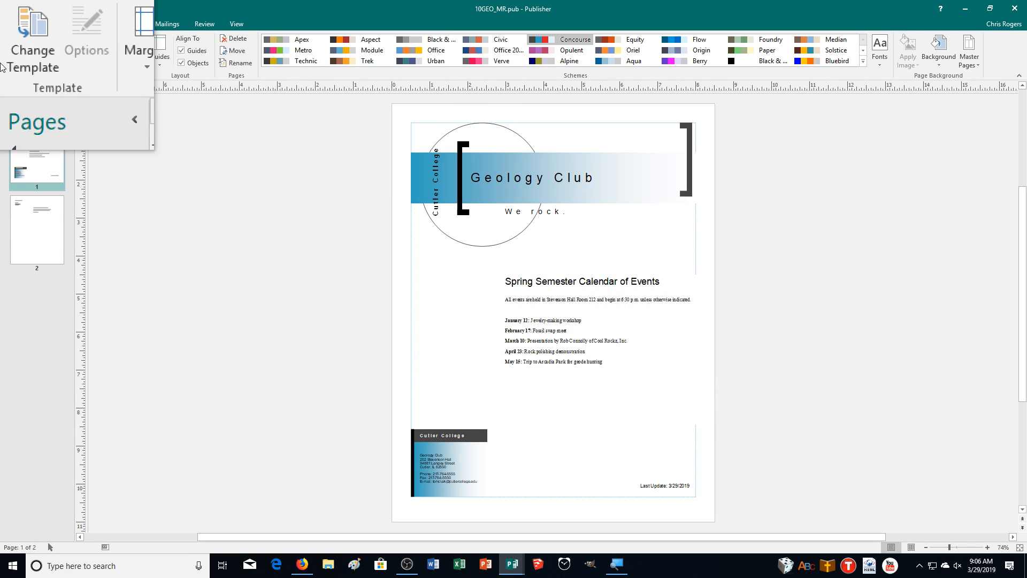
left_click(16, 60)
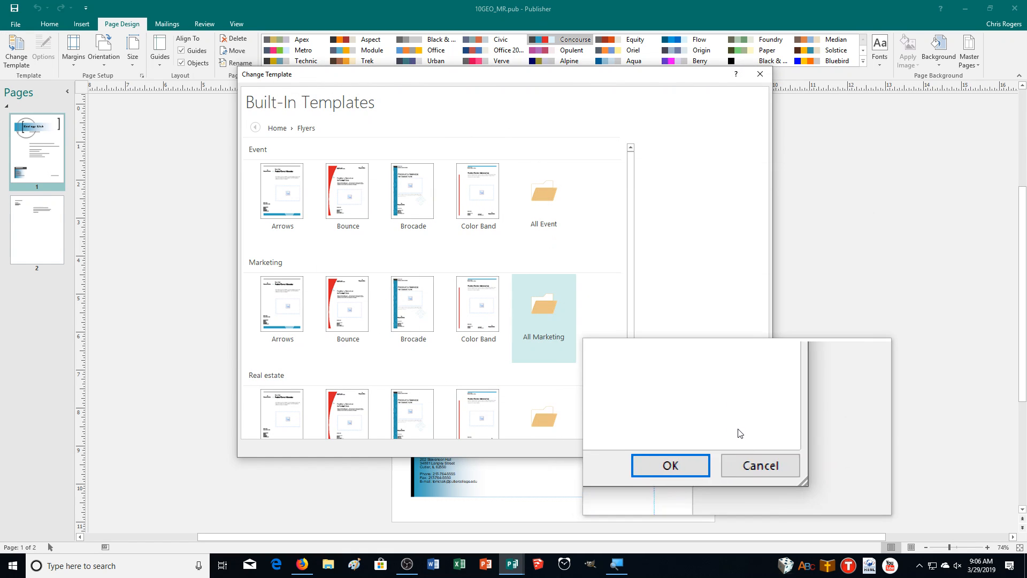
left_click(749, 447)
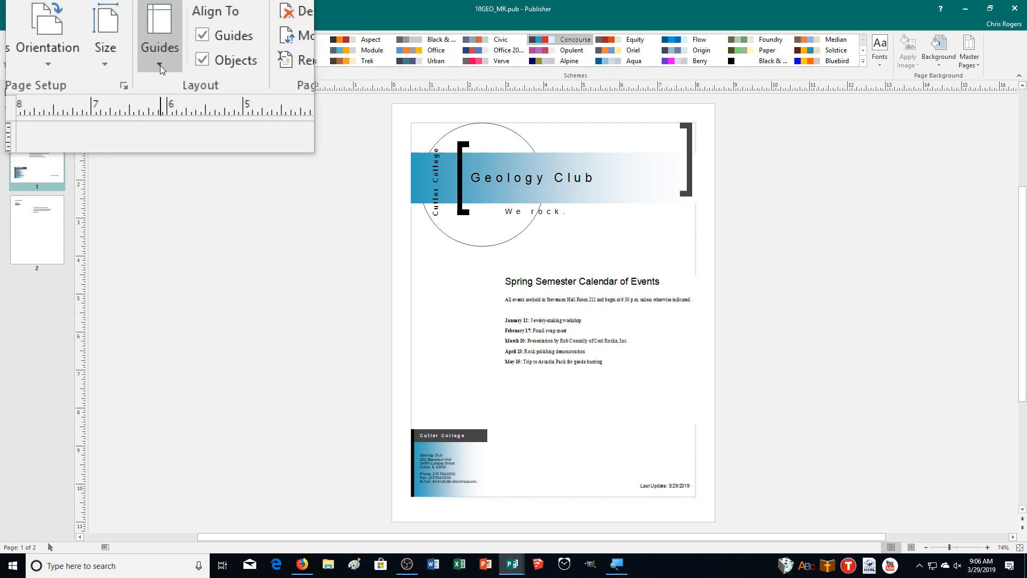
left_click(159, 66)
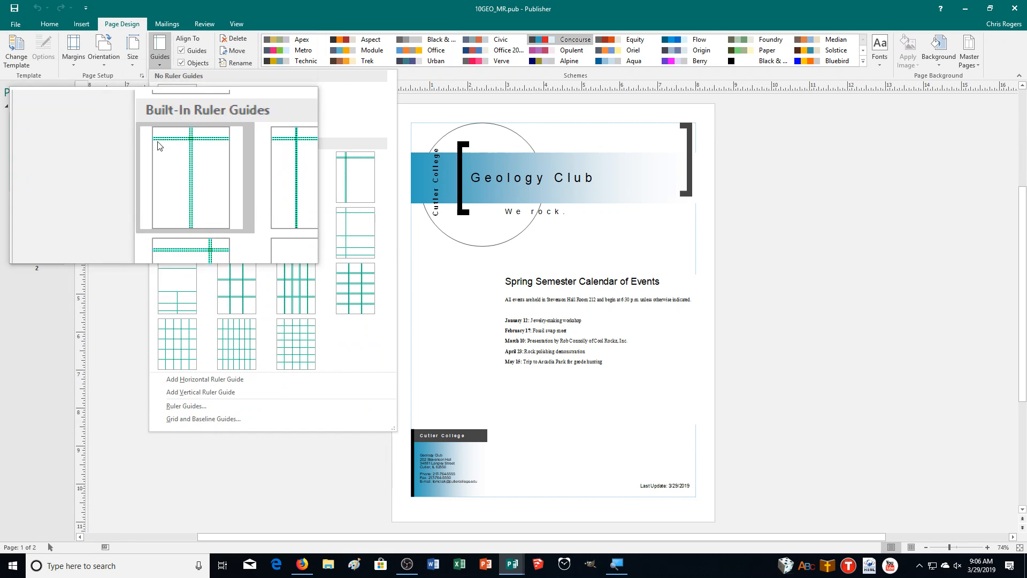
left_click(151, 57)
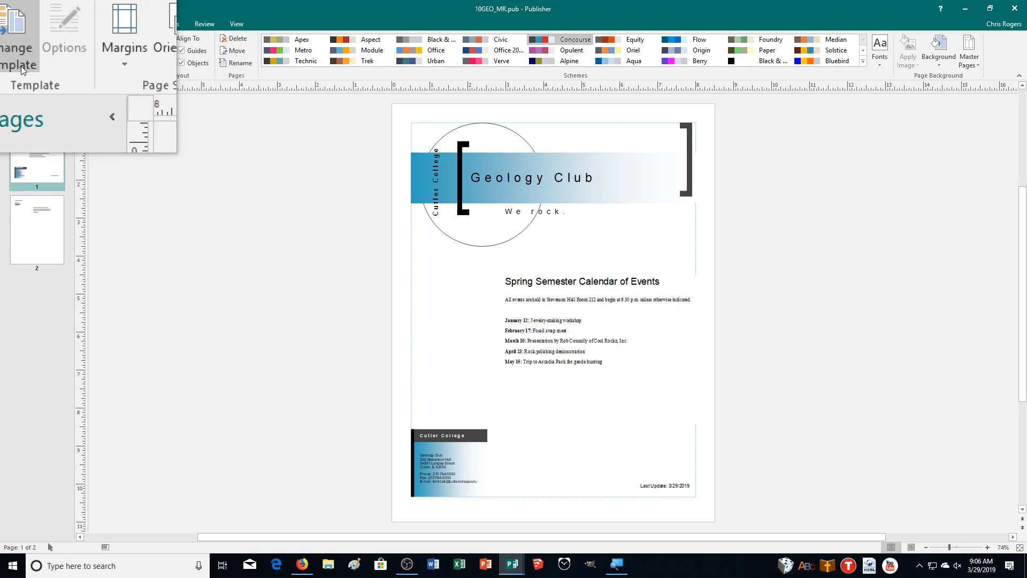
- Examine the customization options for the Arrows event flyer template, including tear-offs and graphic, and leave the template unchanged
left_click(21, 66)
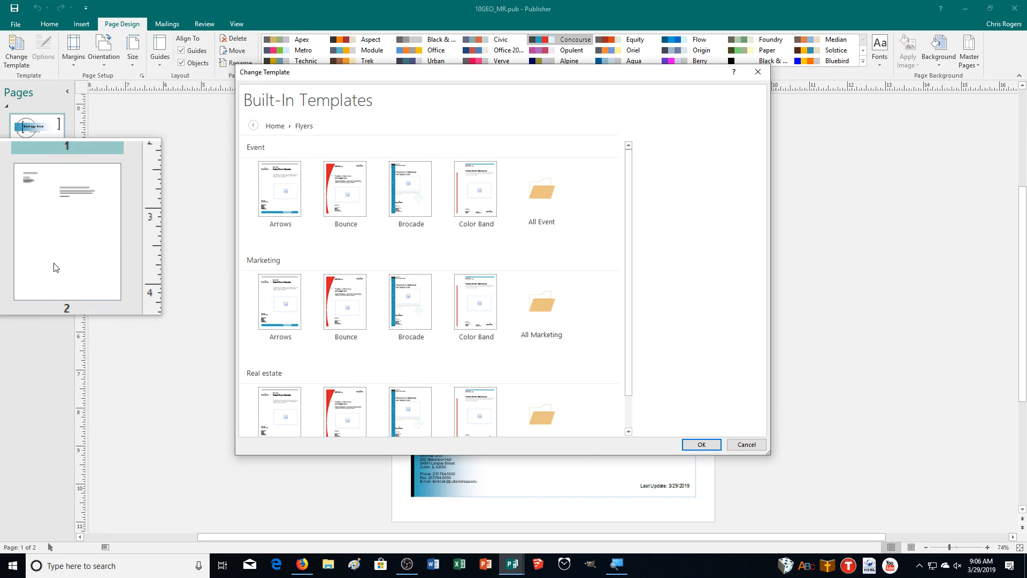
left_click(286, 200)
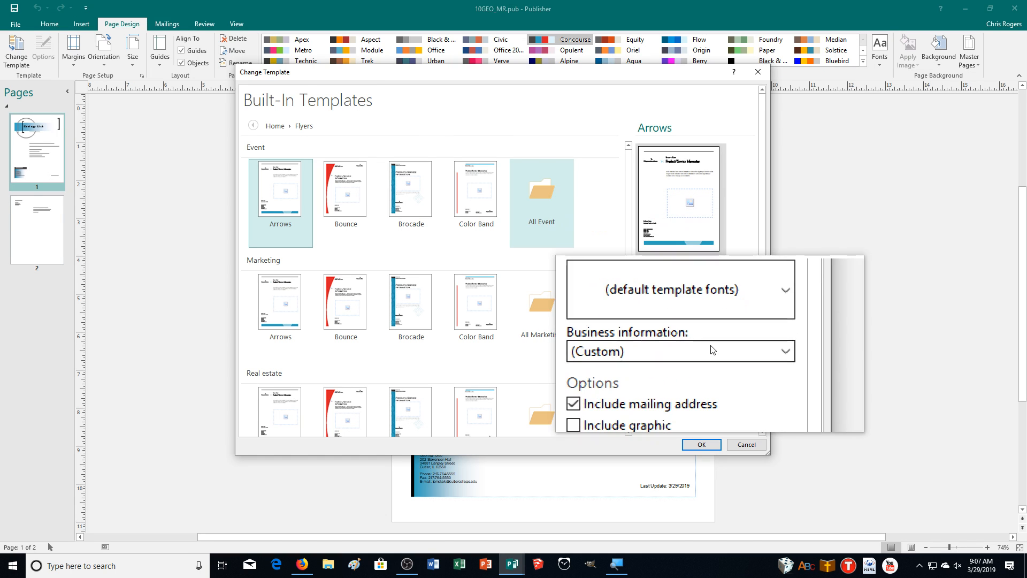
left_click(669, 412)
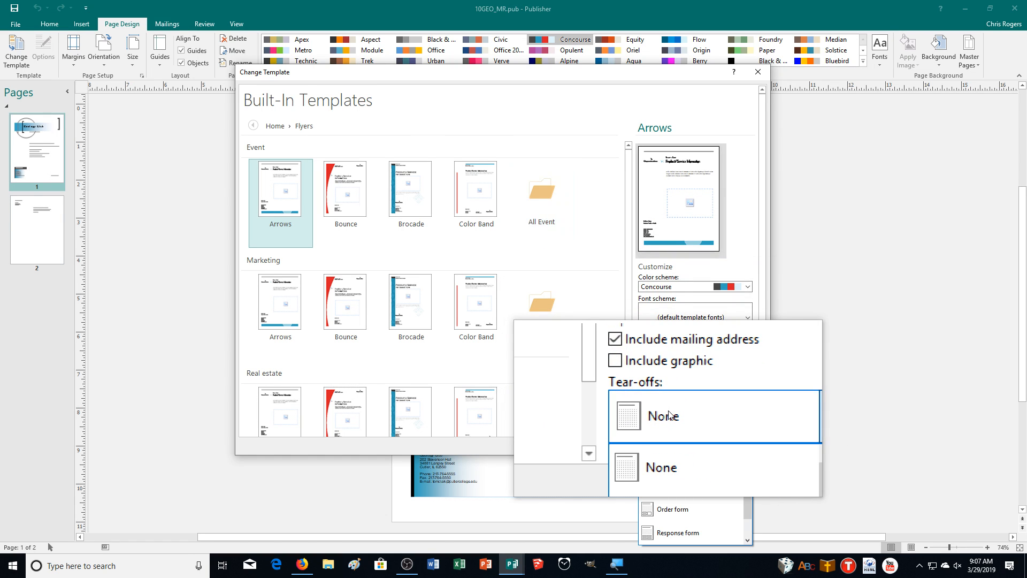
left_click(669, 416)
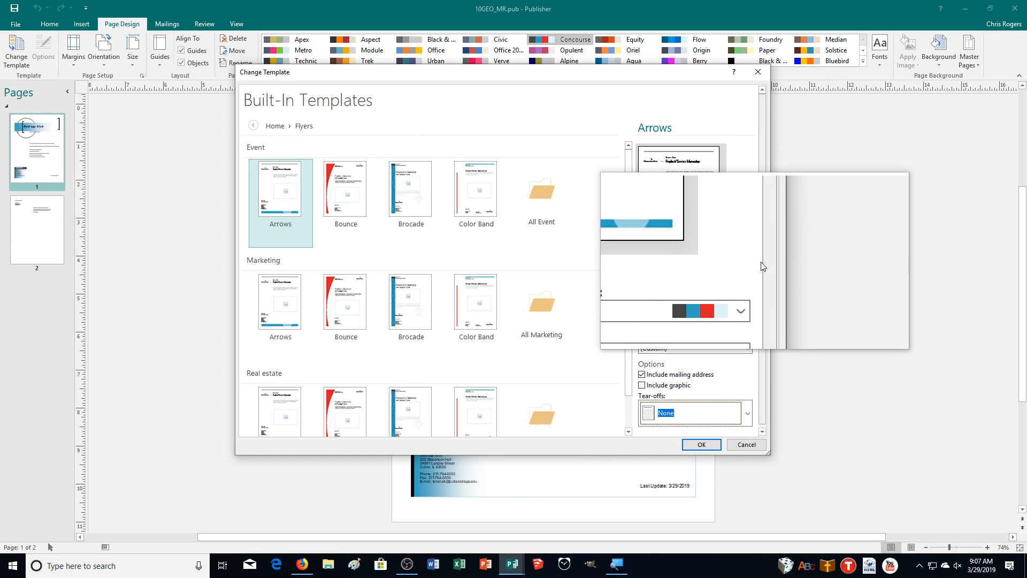
left_click(678, 386)
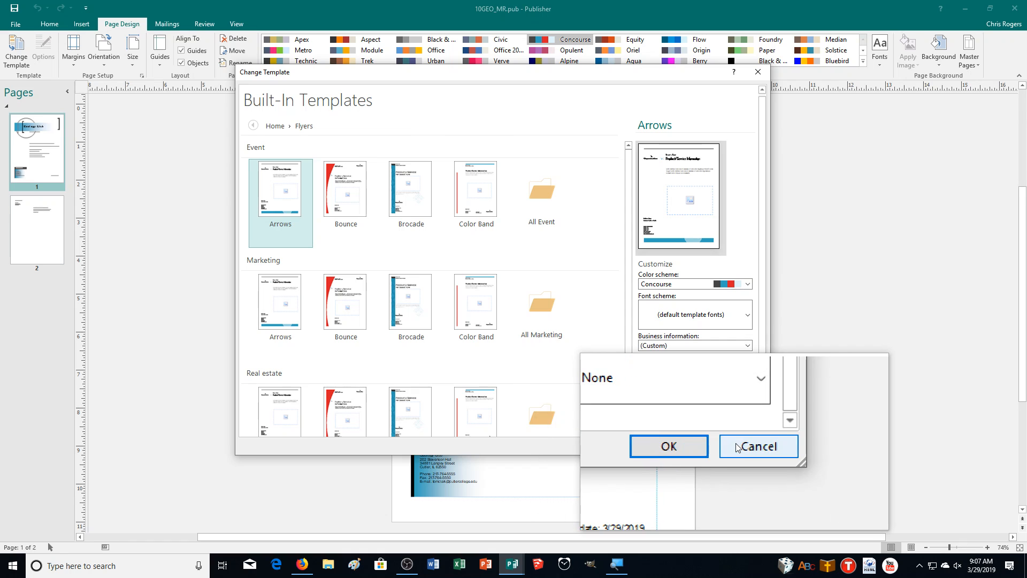
left_click(736, 443)
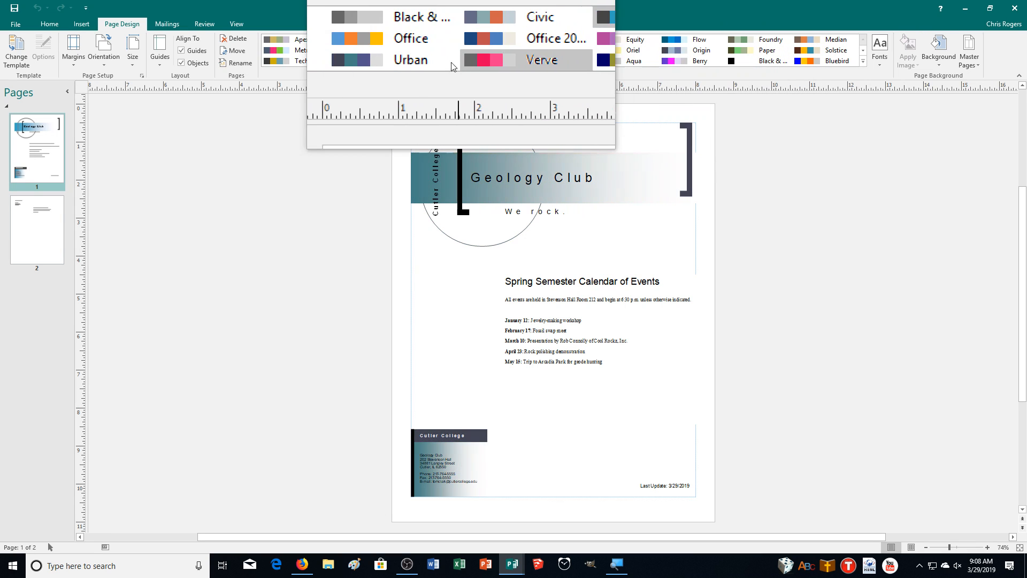
- Apply the Tropics color scheme and save a custom scheme based on it as Green Tropics, with Accent 1 set to Green
left_click(863, 60)
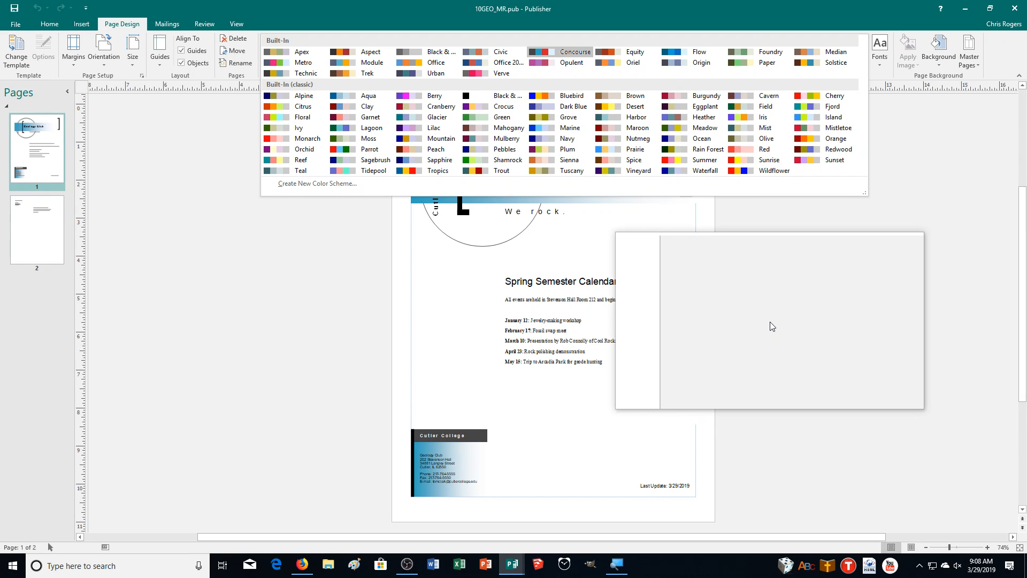
left_click(422, 173)
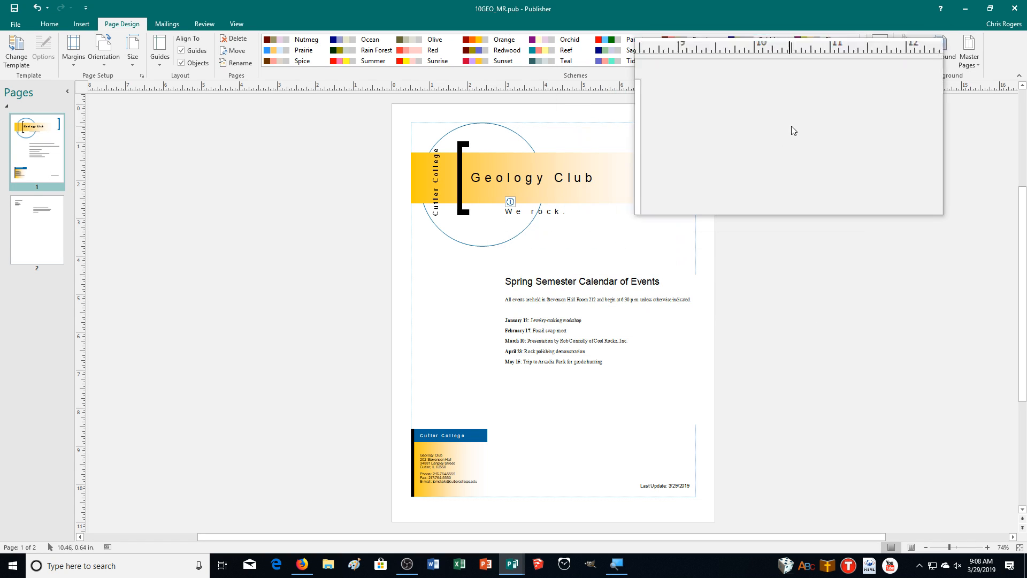
left_click(866, 61)
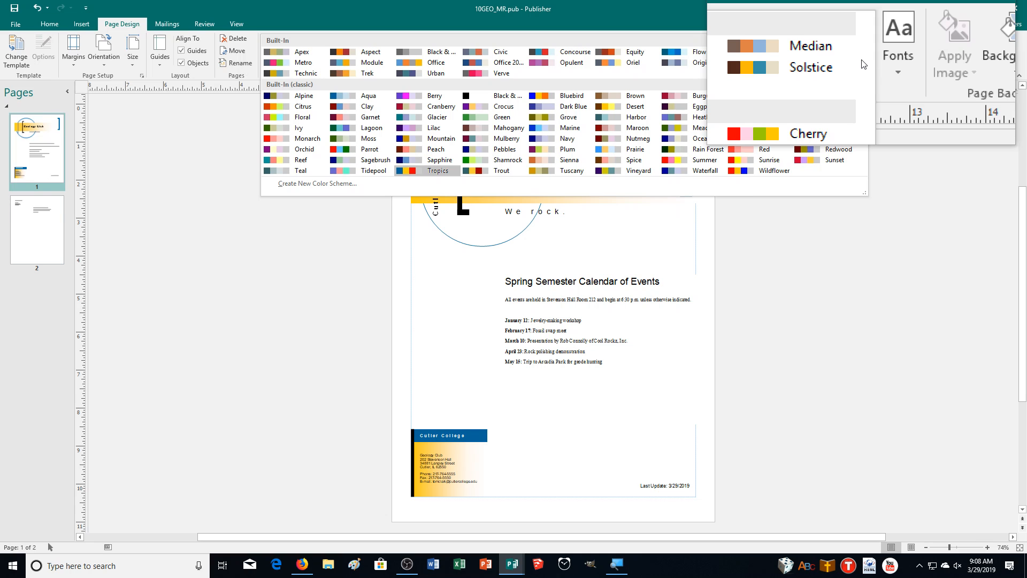
left_click(343, 187)
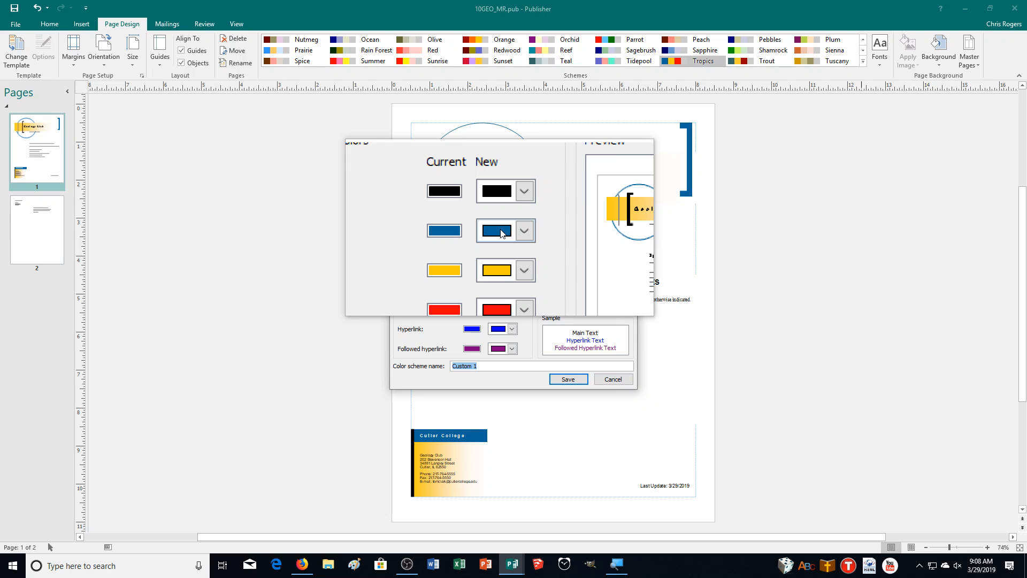
left_click(500, 229)
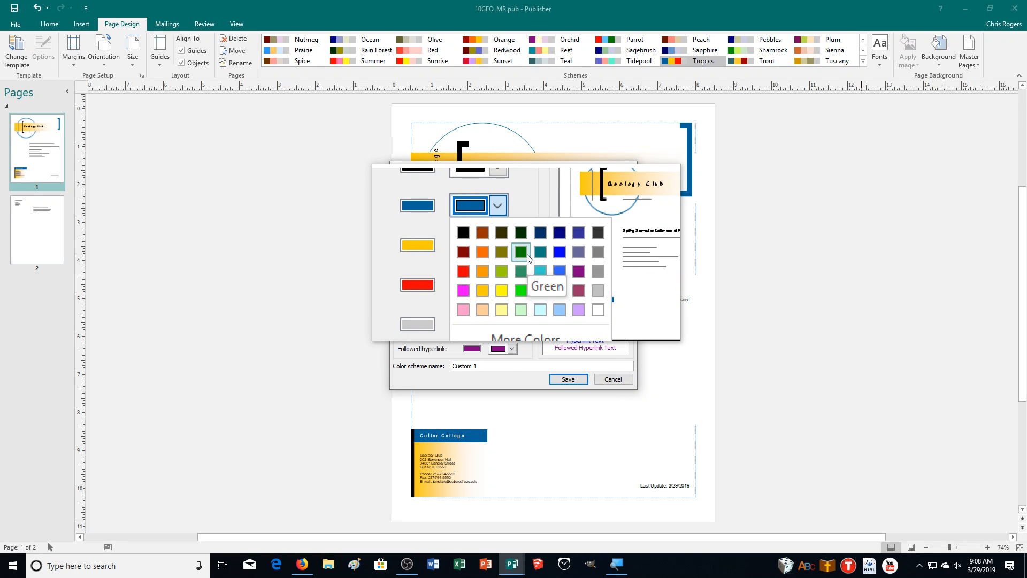
left_click(527, 256)
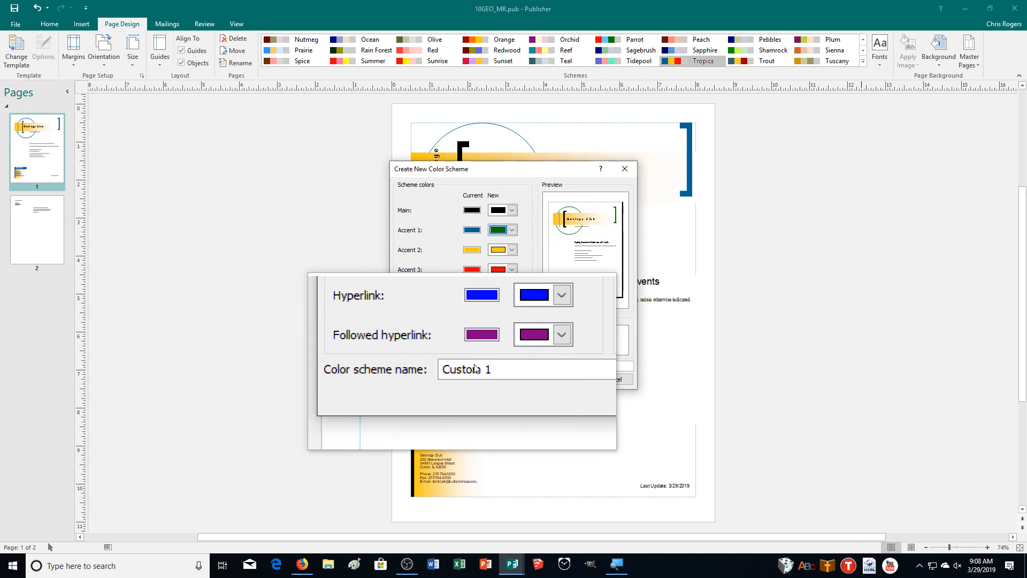
left_click_drag(484, 367, 448, 367)
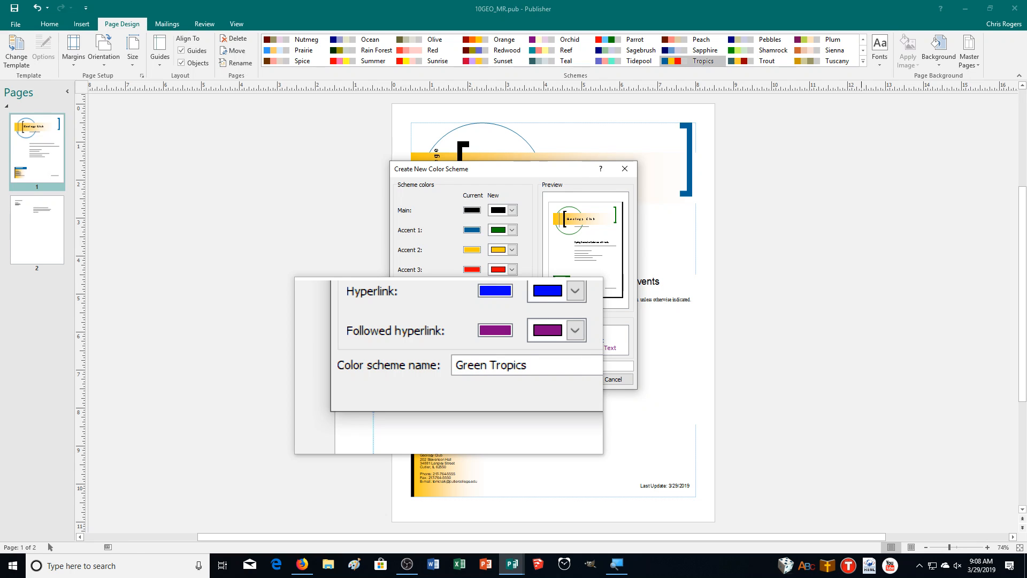
left_click(579, 383)
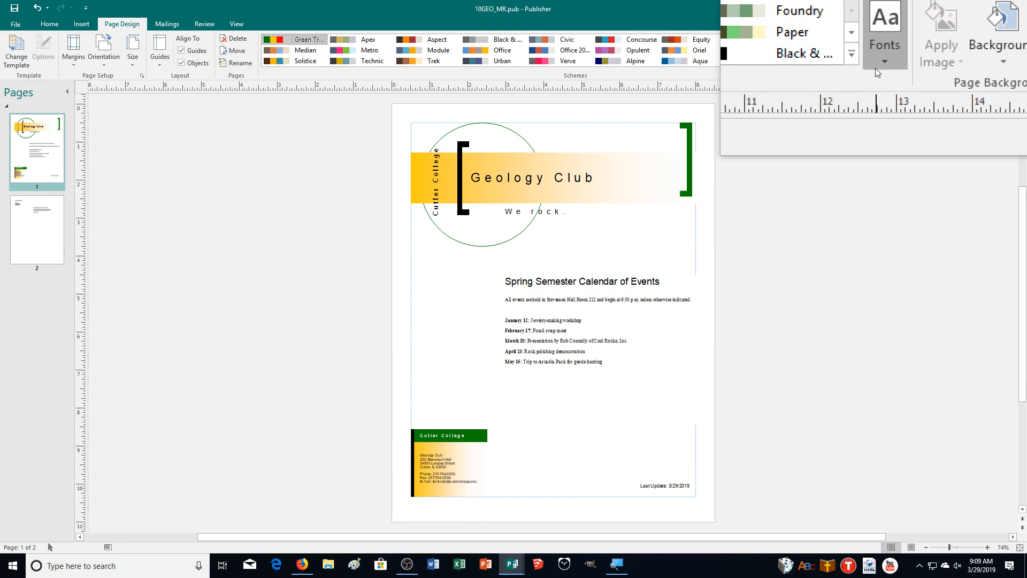
- Browse the built-in font schemes and apply the Industrial font scheme to the publication
left_click(880, 49)
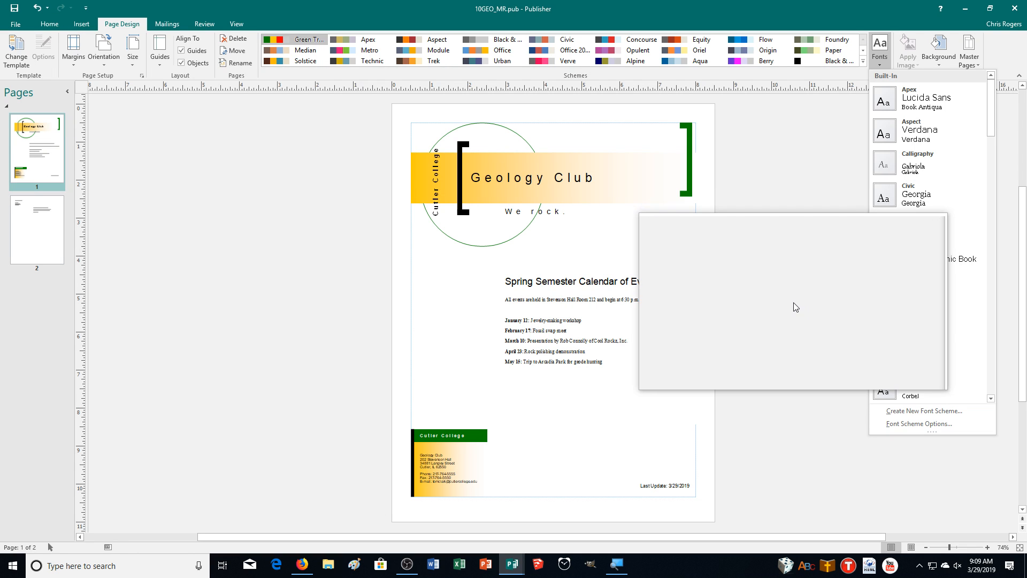
scroll(921, 289, "down", 5)
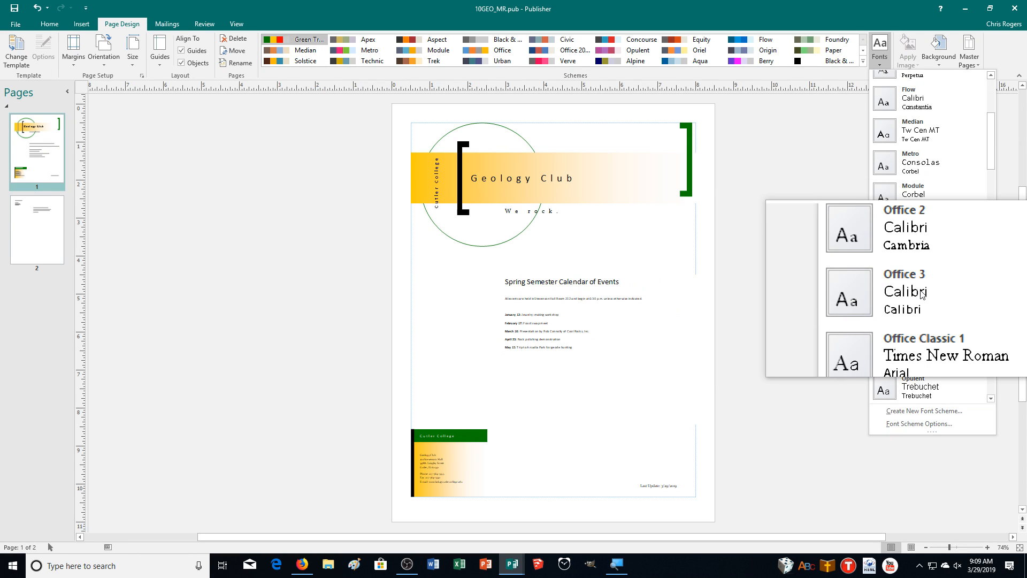
scroll(990, 135, "up", 5)
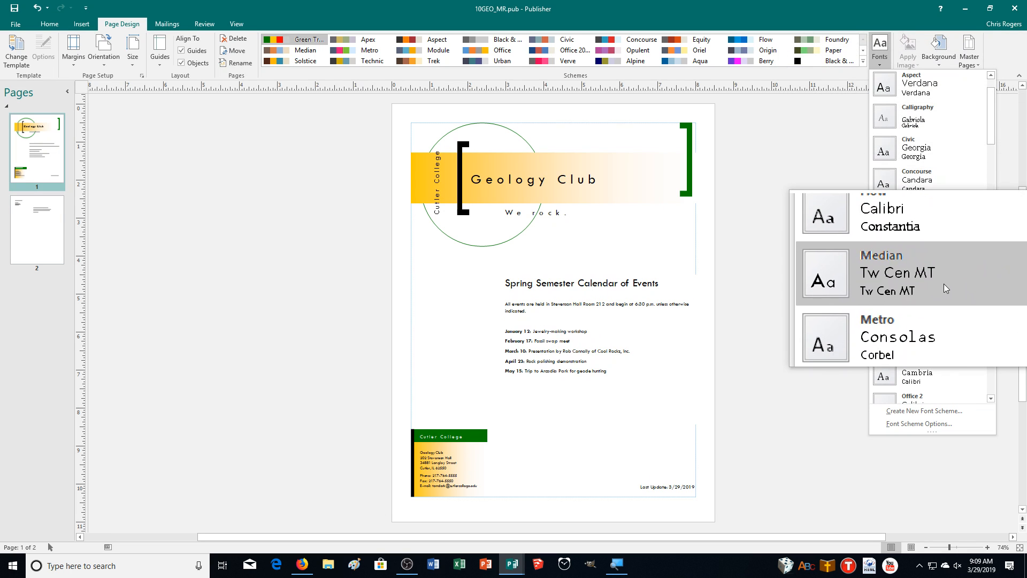
scroll(987, 116, "up", 2)
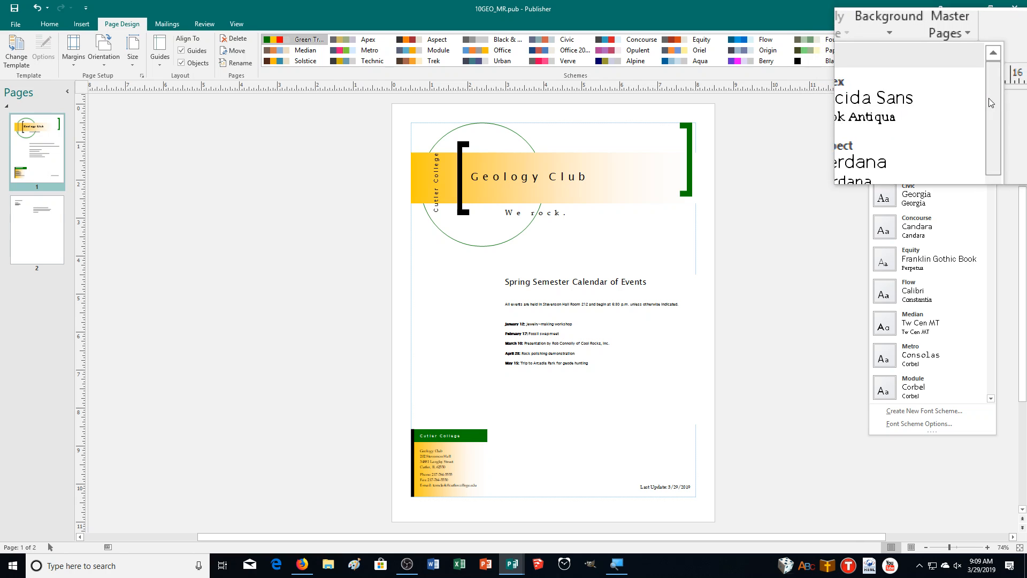
scroll(990, 161, "down", 10)
scroll(994, 188, "down", 5)
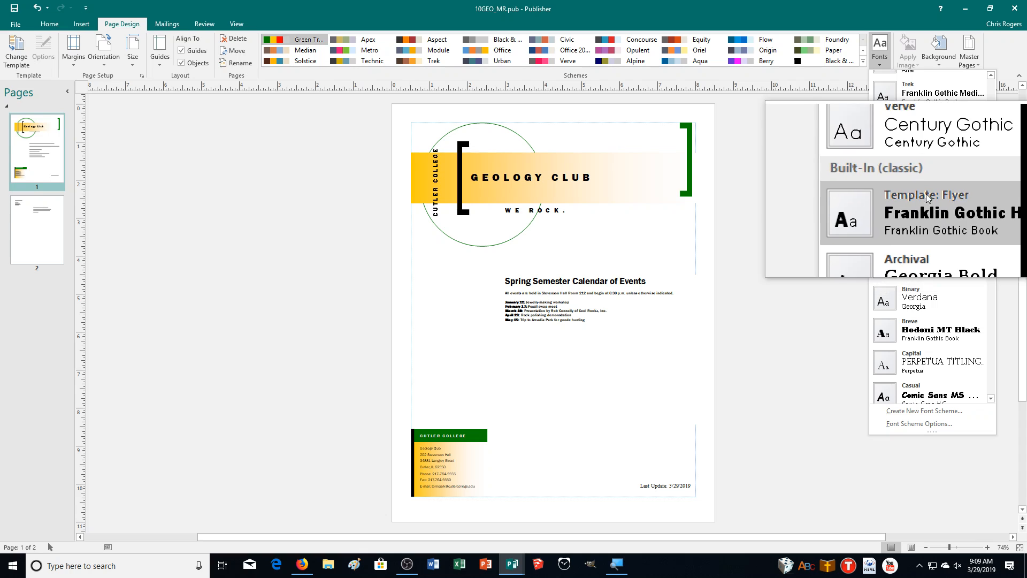
left_click_drag(991, 215, 950, 298)
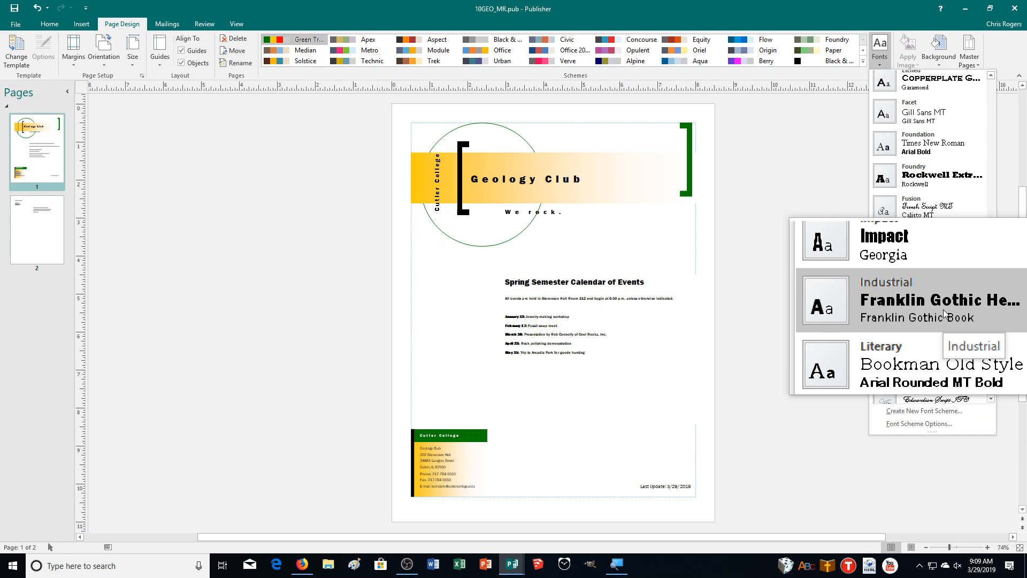
left_click(942, 309)
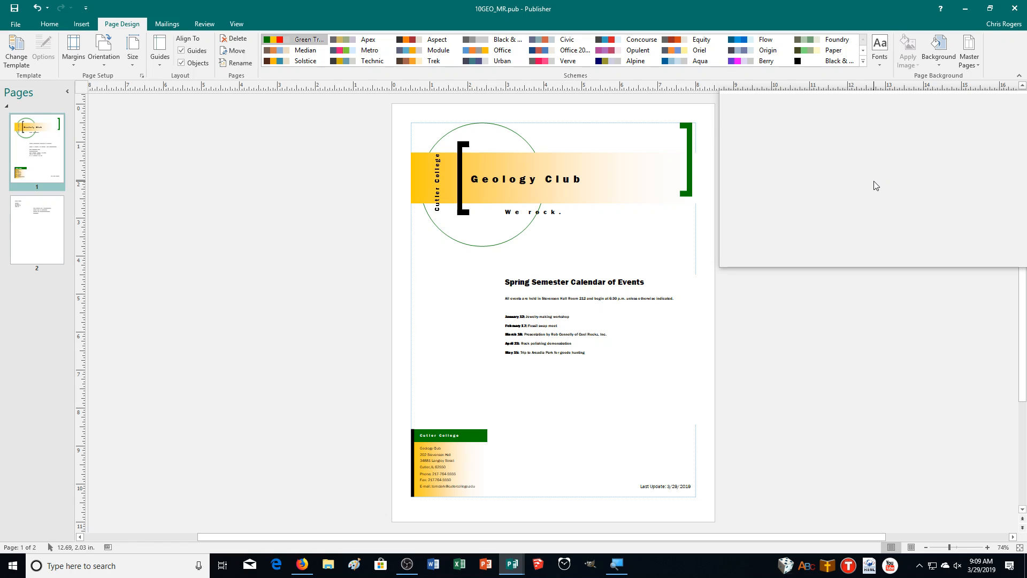
left_click_drag(876, 186, 774, 411)
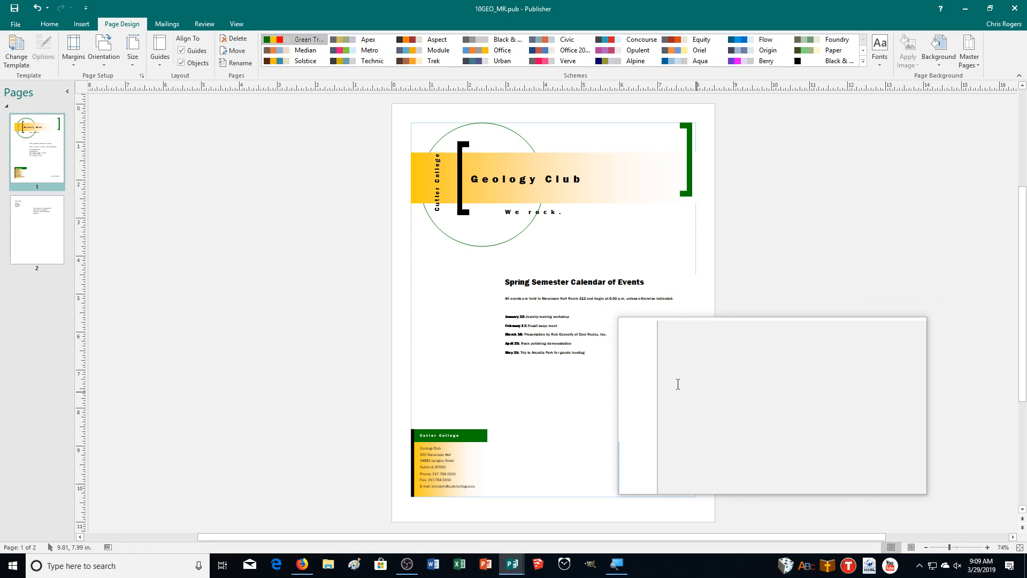
- Set the text in the Spring Semester Calendar of Events text box to Best Fit
left_click(637, 351)
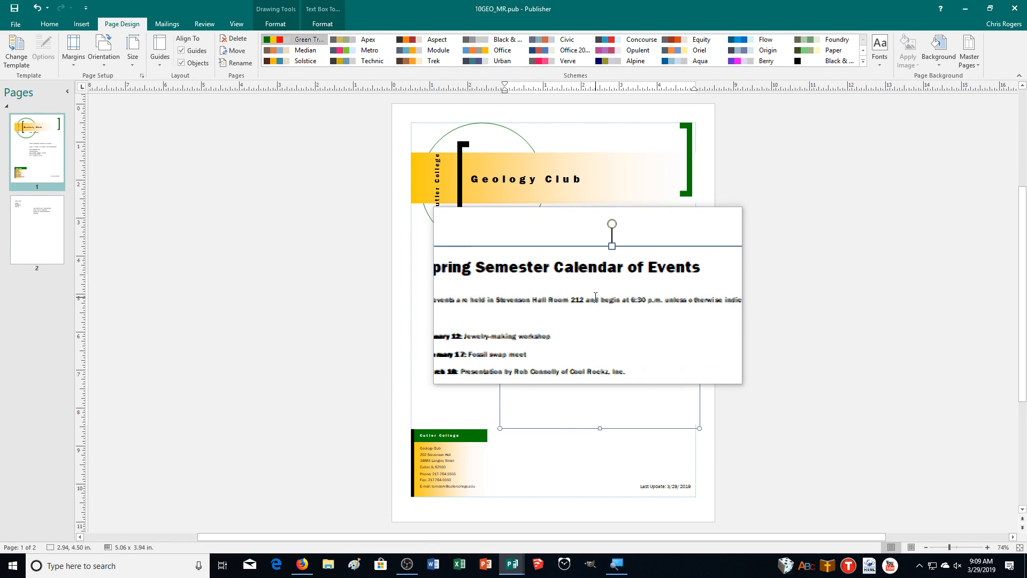
right_click(595, 298)
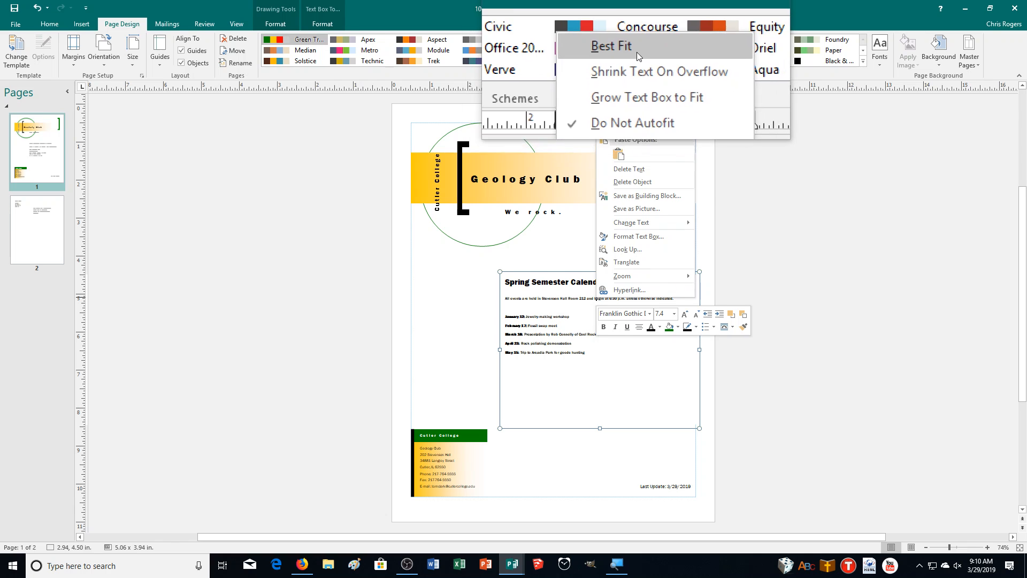
left_click(637, 53)
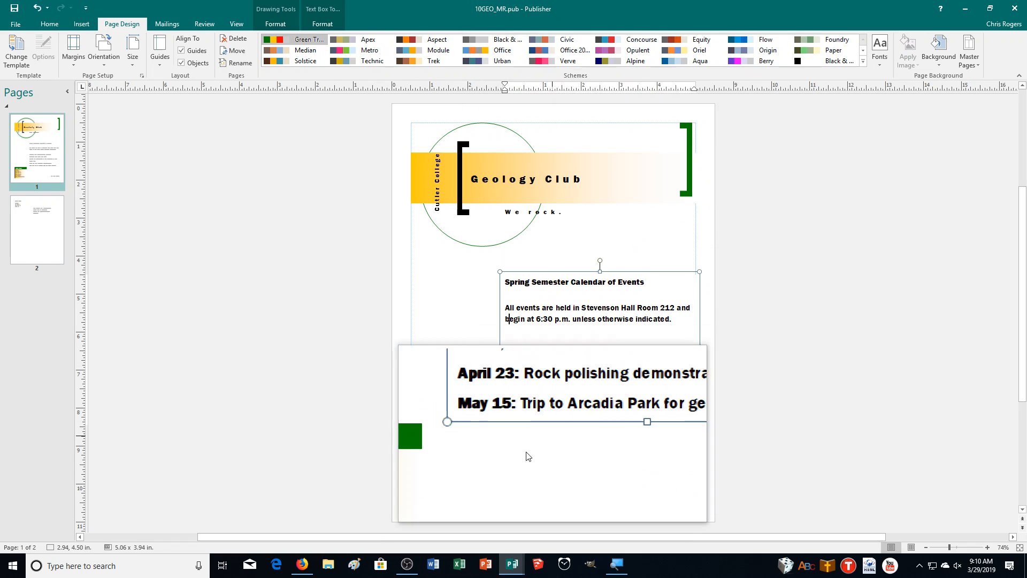
left_click(454, 465)
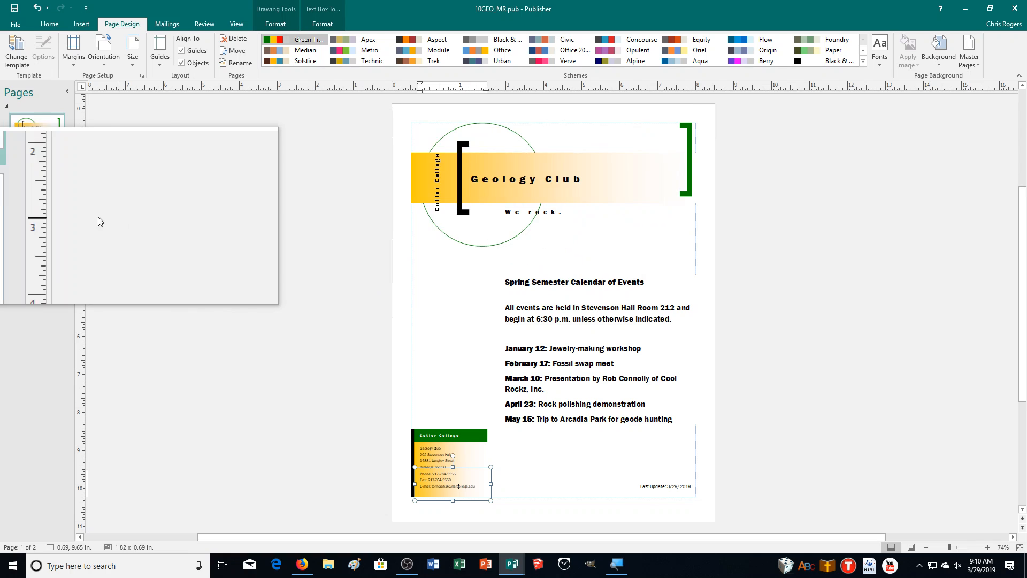
left_click(45, 220)
left_click(33, 141)
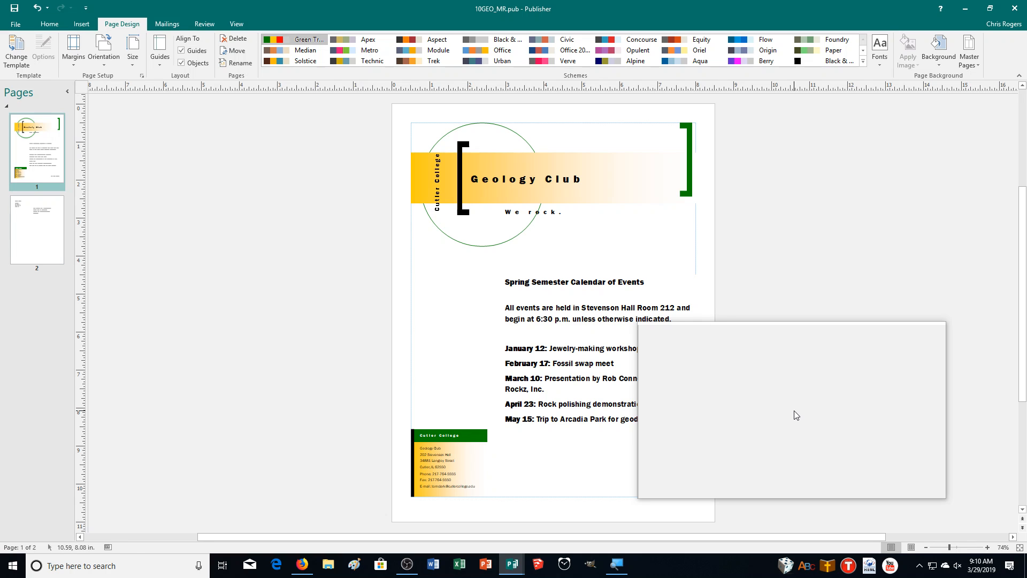
- Extend the calendar text box upward and downward to about 5.06 x 5.90 in, then deselect it
right_click(562, 321)
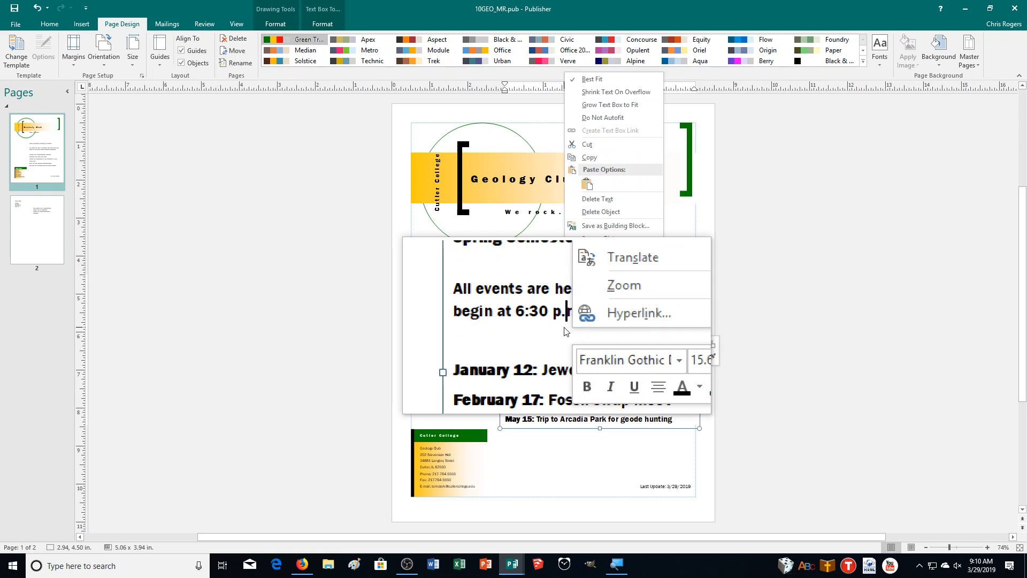
left_click(848, 383)
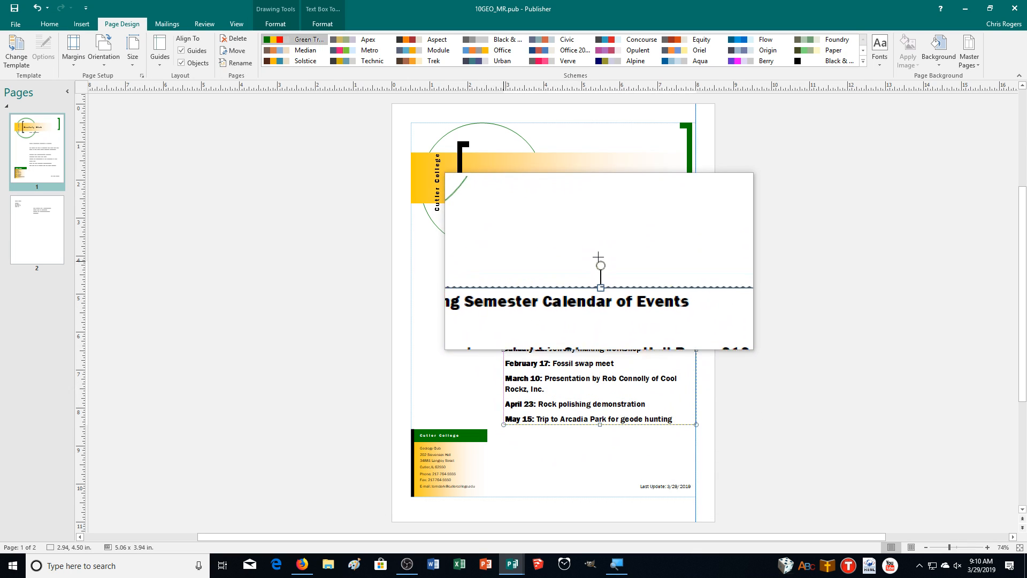
left_click_drag(598, 258, 597, 241)
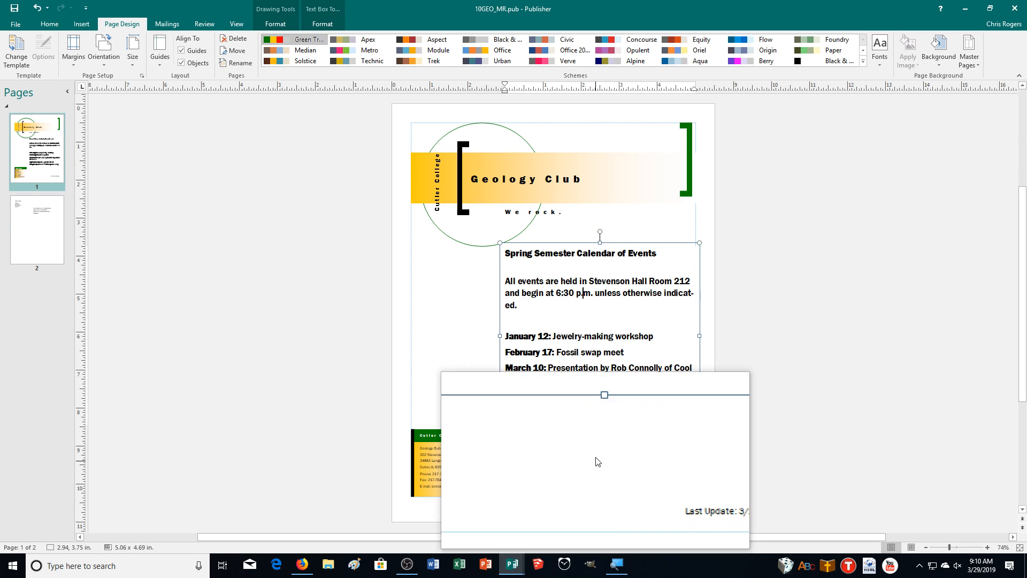
left_click_drag(600, 428, 605, 474)
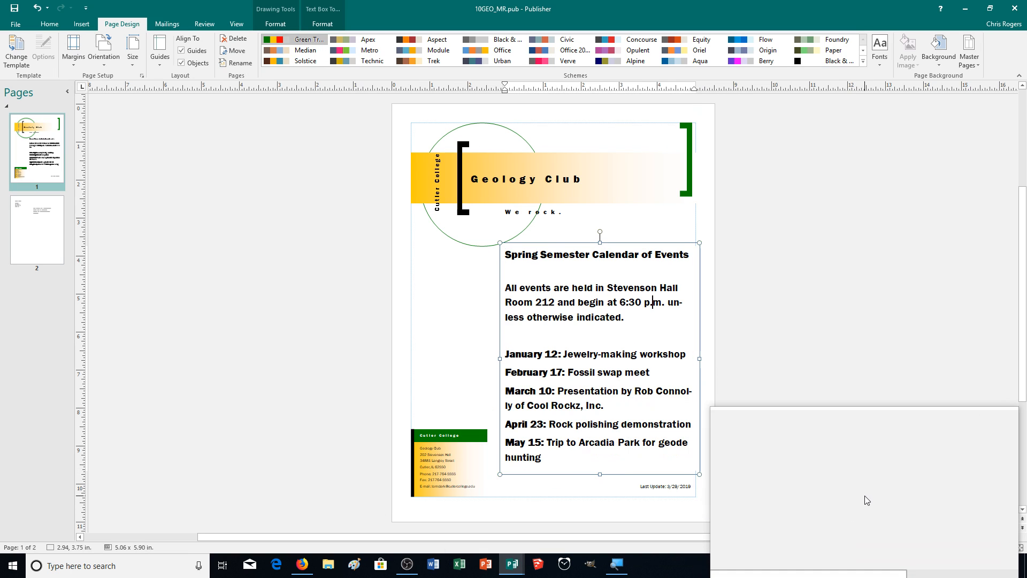
left_click(811, 390)
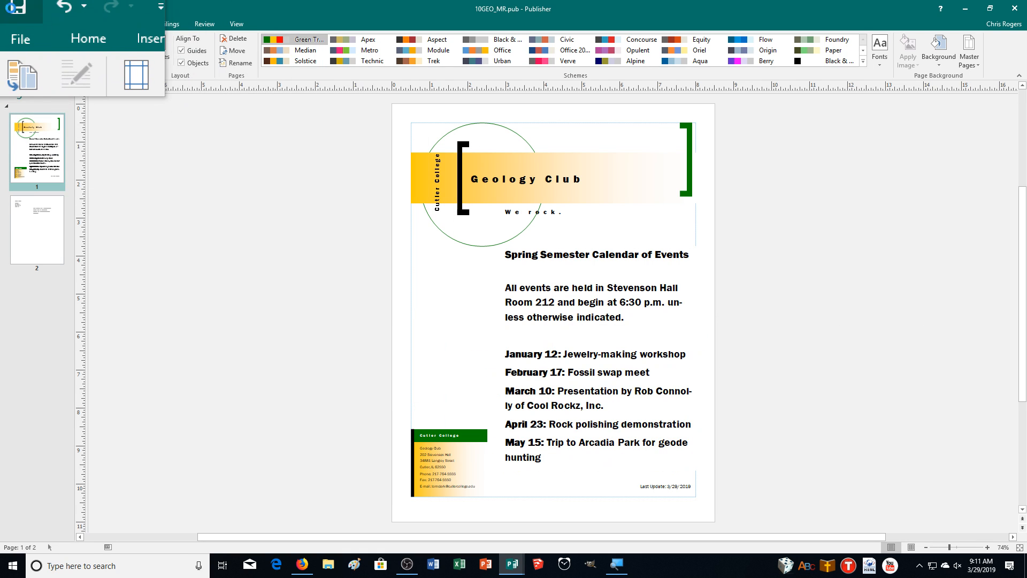
- Save and close the 10GEO_MR publication
left_click(12, 24)
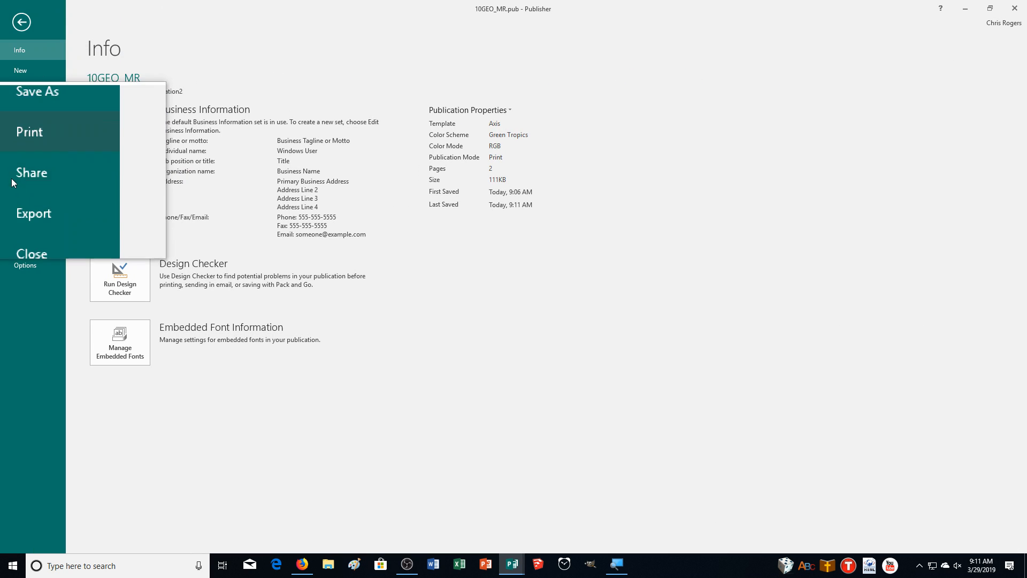
left_click(17, 213)
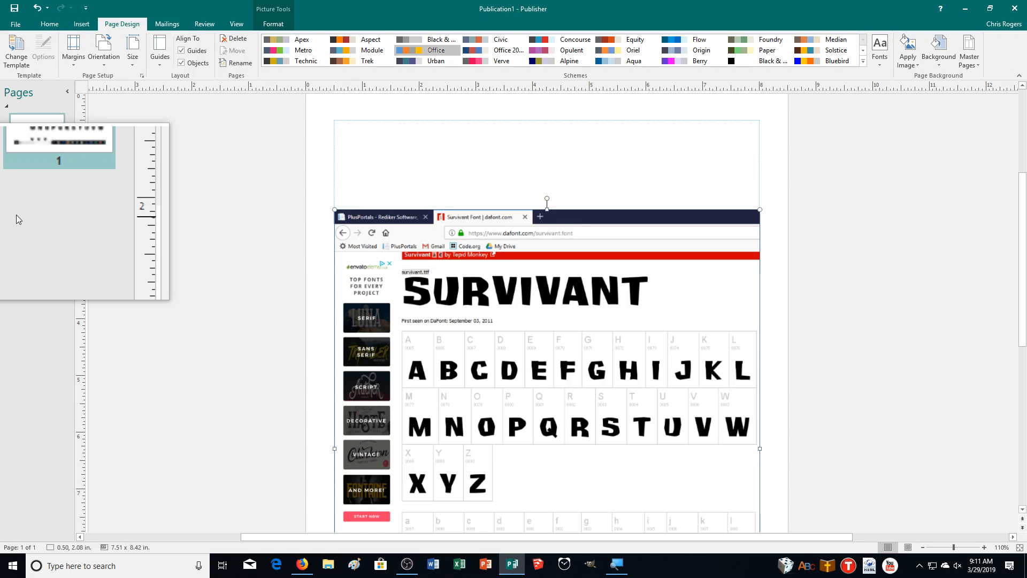
- Start a new publication from the built-in Business Cards templates and select the PhotoScope design
left_click(12, 22)
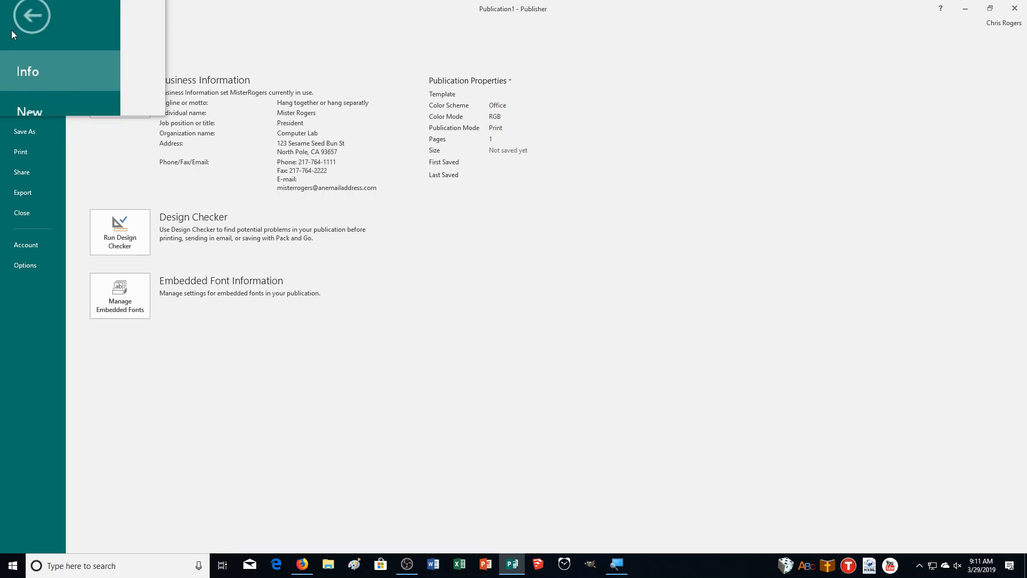
left_click(7, 72)
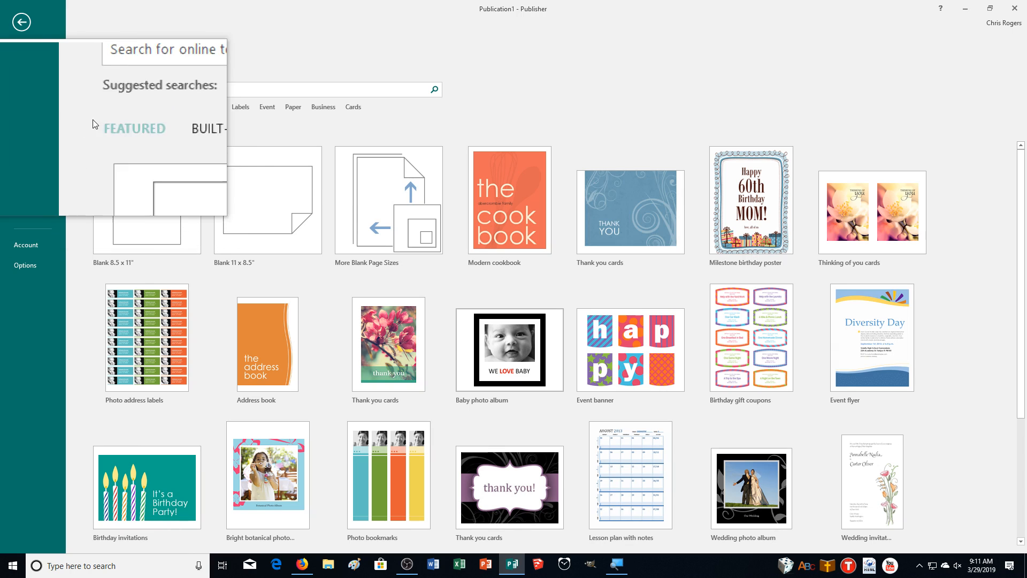
left_click(148, 129)
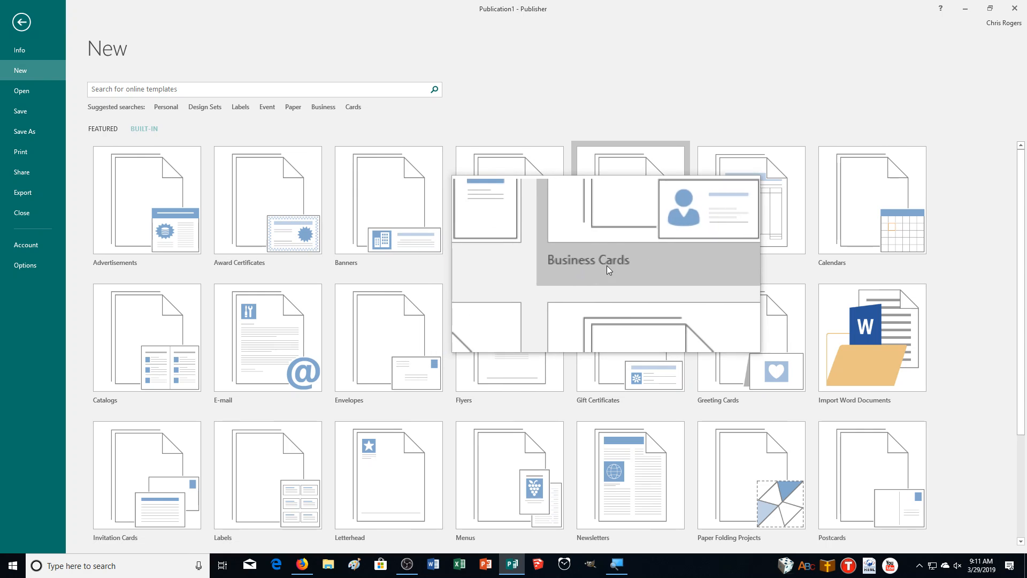
left_click(624, 262)
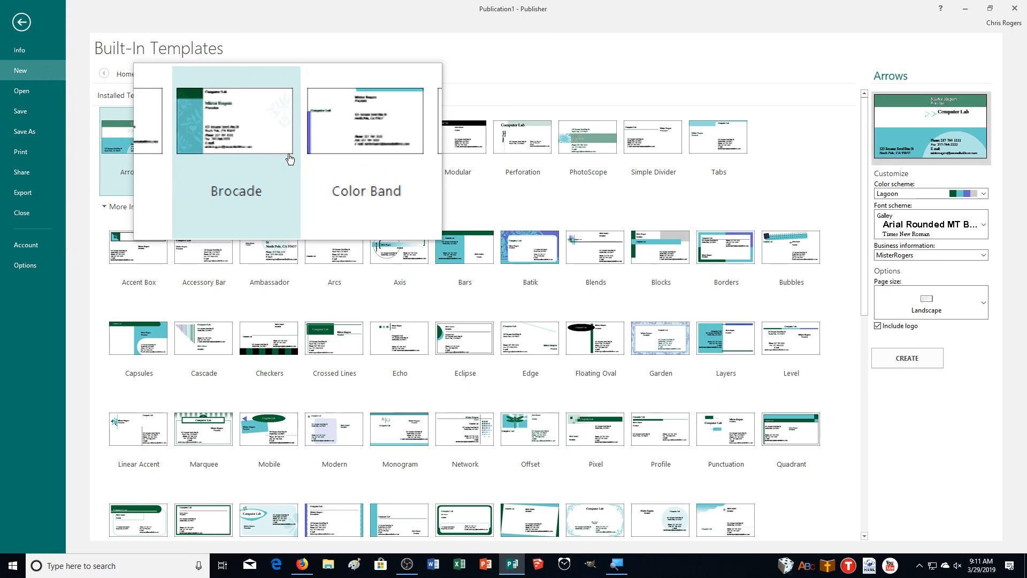
left_click(577, 156)
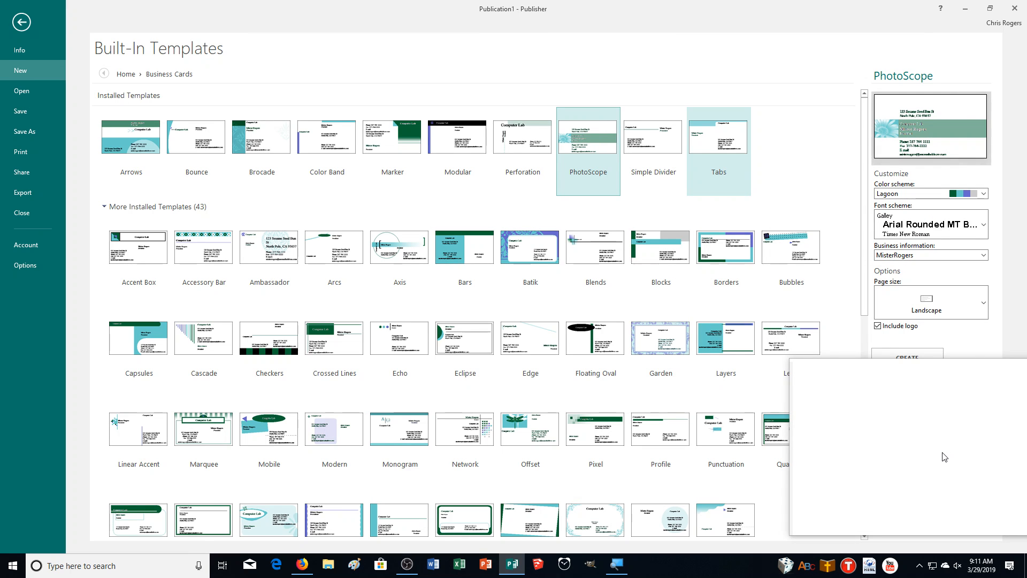
- Exclude the logo from the PhotoScope business card and set its page size to Portrait
left_click(901, 328)
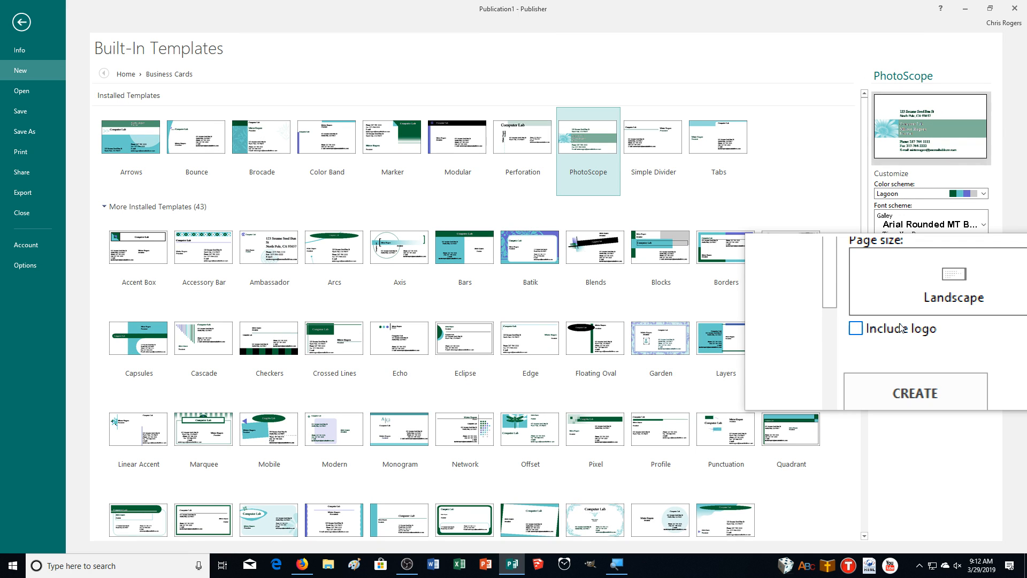
left_click(905, 298)
left_click(930, 341)
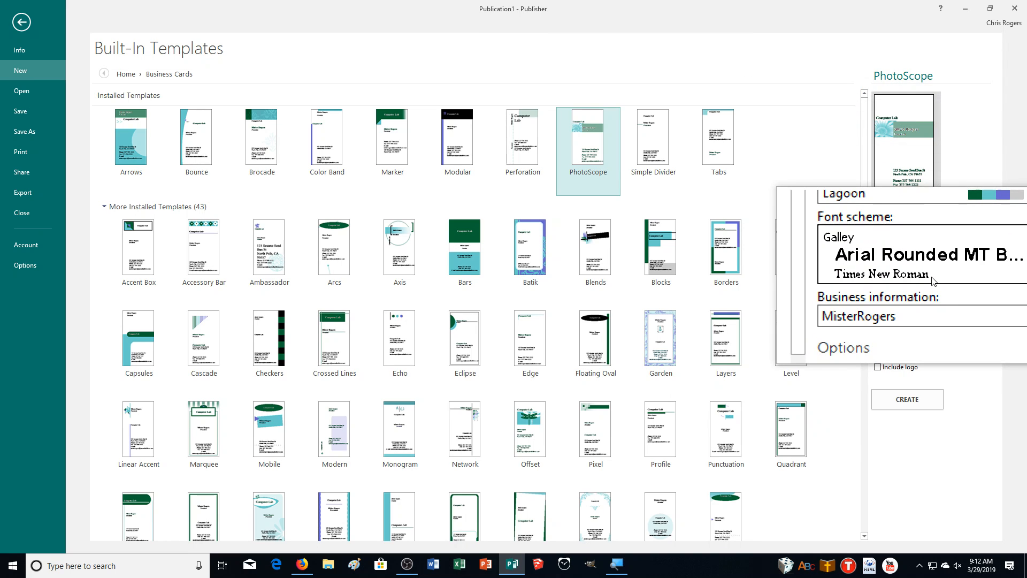
- Choose the Office 2007-2010 color scheme for the business card template
left_click(914, 300)
left_click(914, 299)
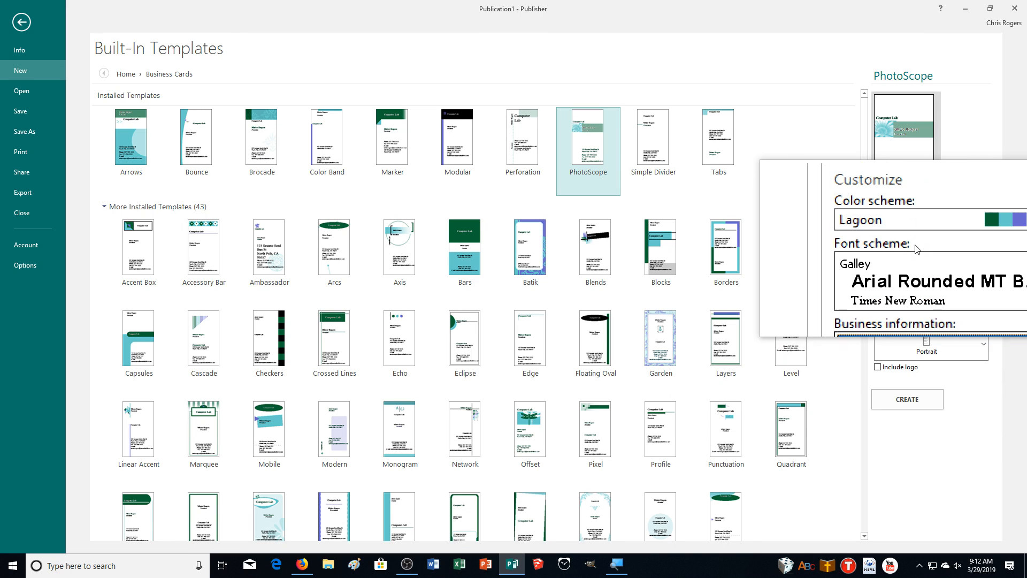
left_click(916, 244)
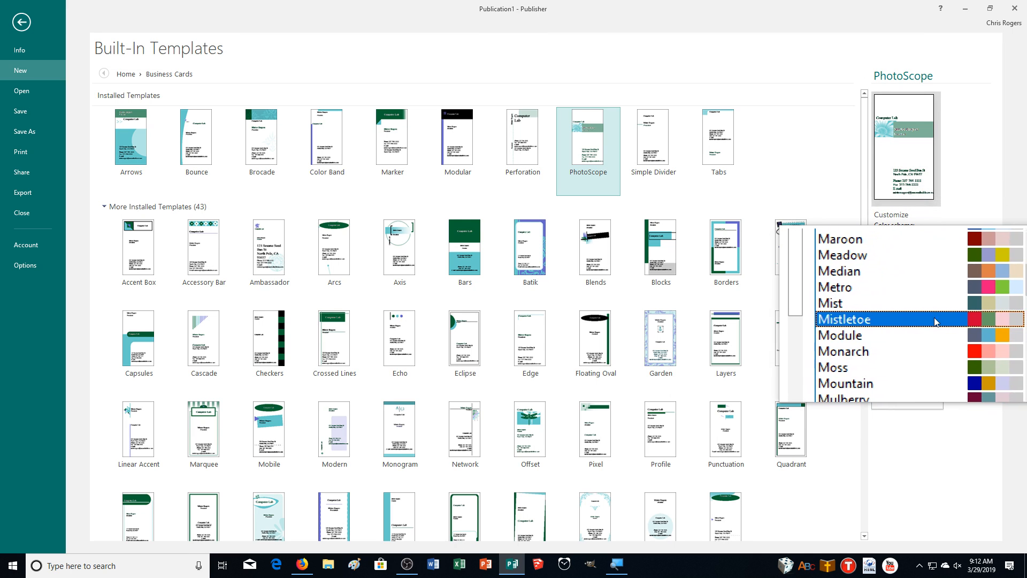
scroll(931, 321, "down", 3)
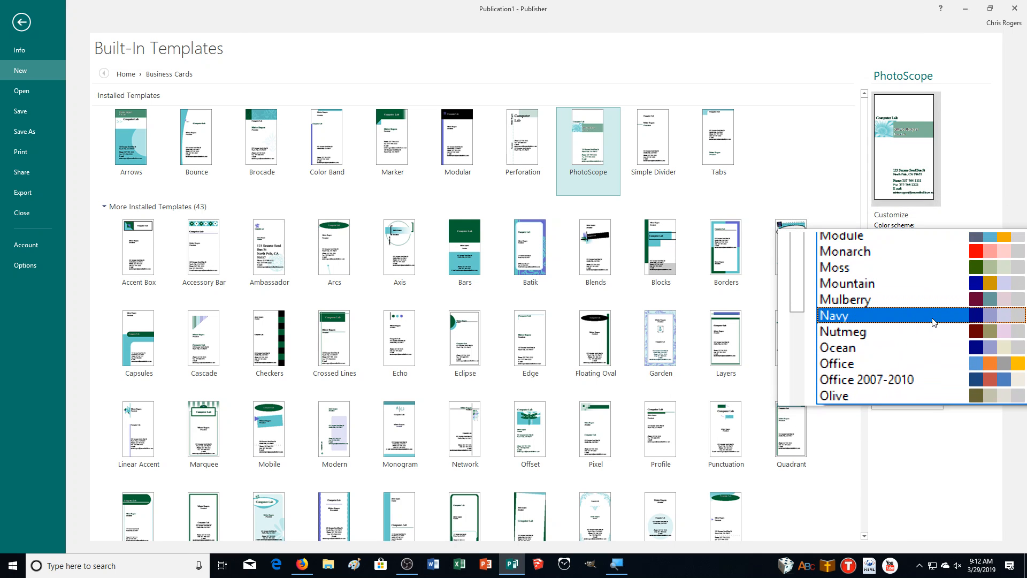
scroll(934, 329, "down", 2)
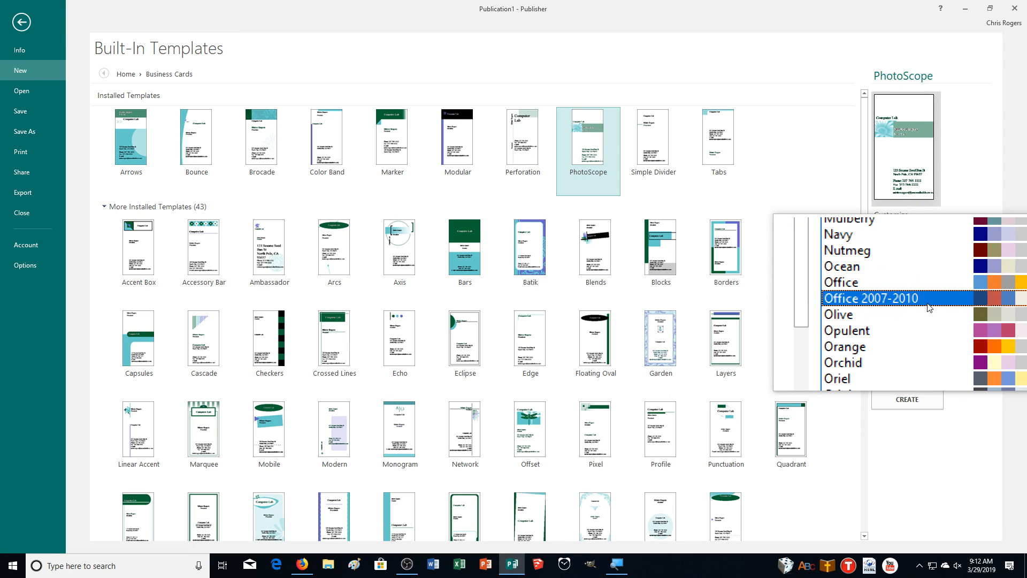
left_click(930, 305)
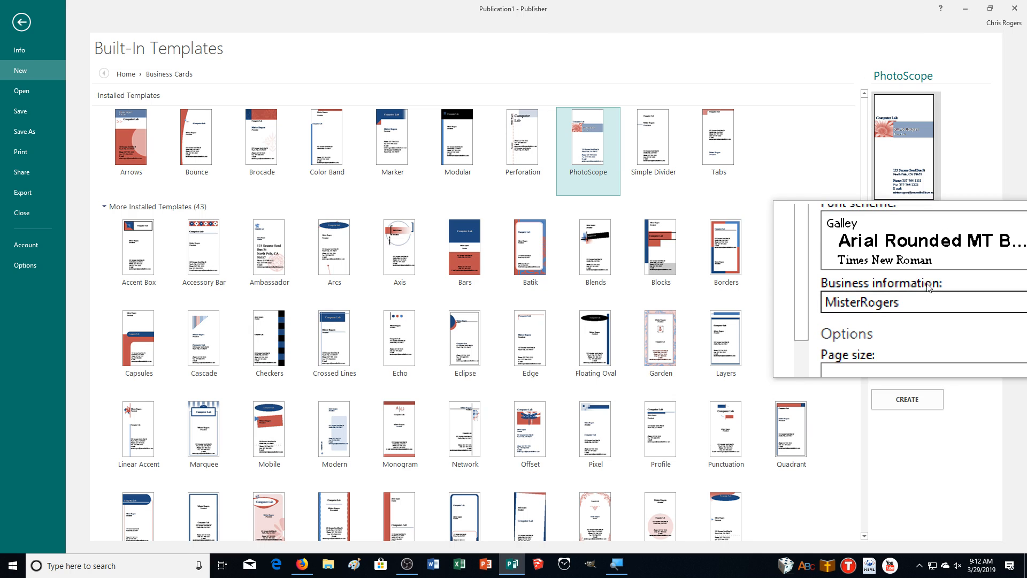
- Choose the Offset font scheme (Imprint MT Shadow, Franklin Gothic Book) and create the business card publication
left_click(931, 256)
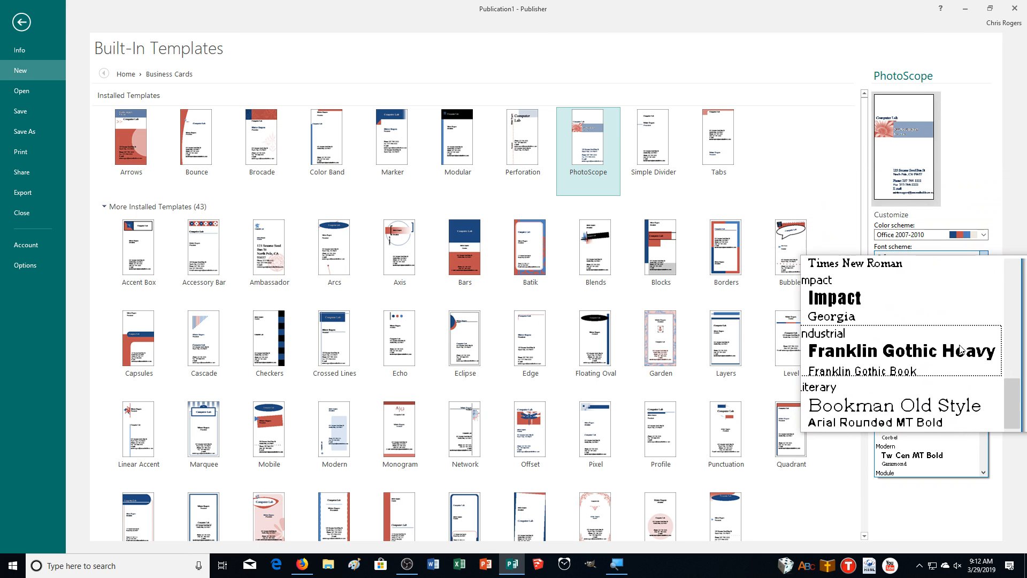
scroll(888, 390, "down", 3)
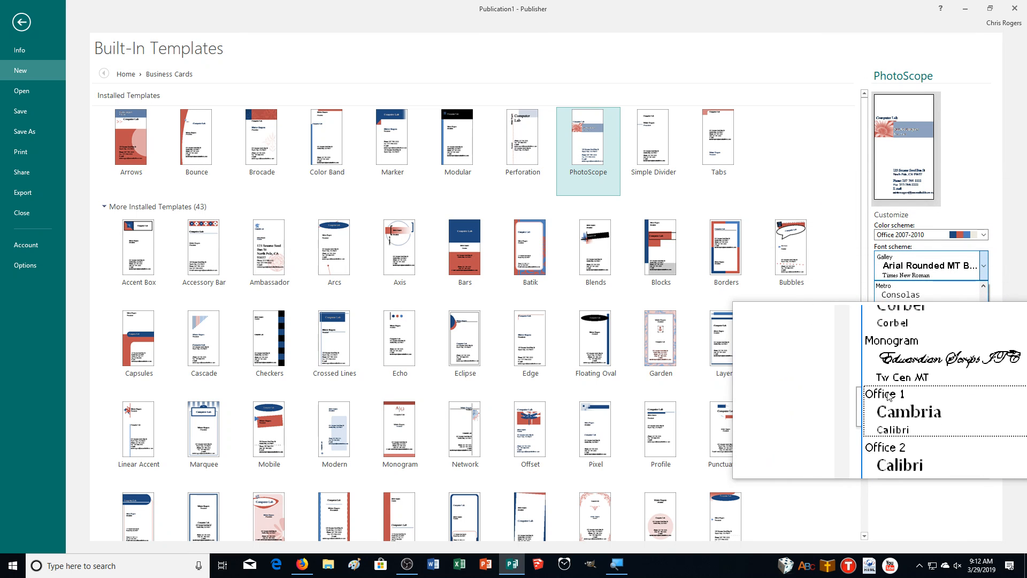
scroll(931, 378, "down", 3)
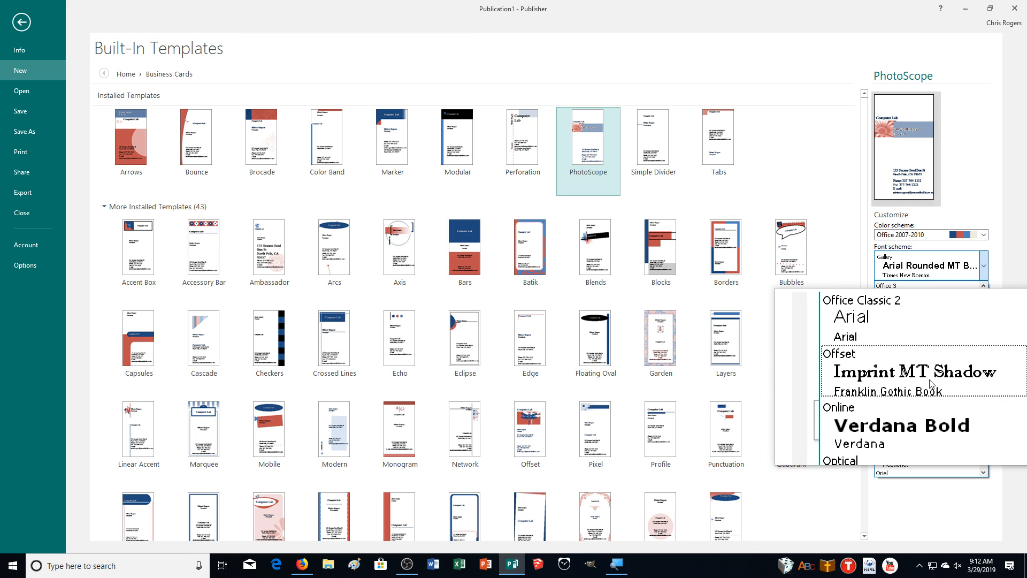
left_click(931, 383)
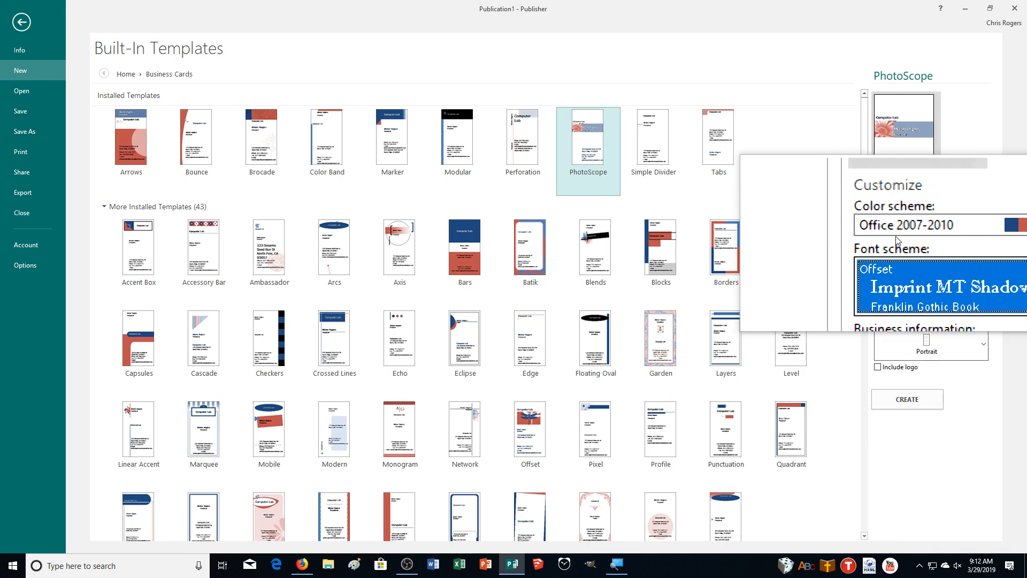
left_click(902, 394)
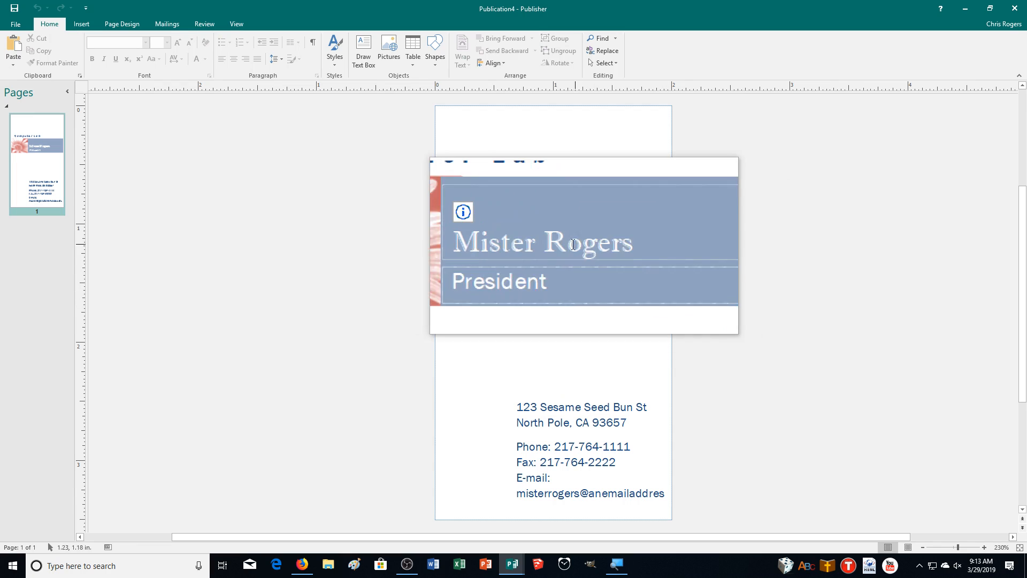
- Change the business card's page orientation to landscape, and check the Change Template options without applying any
left_click(104, 24)
left_click(107, 60)
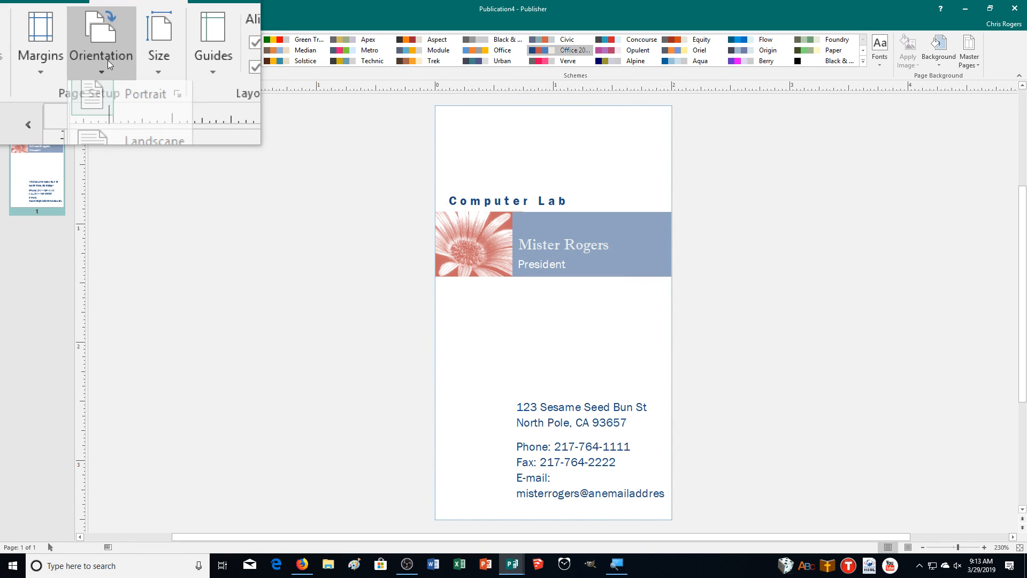
left_click(105, 108)
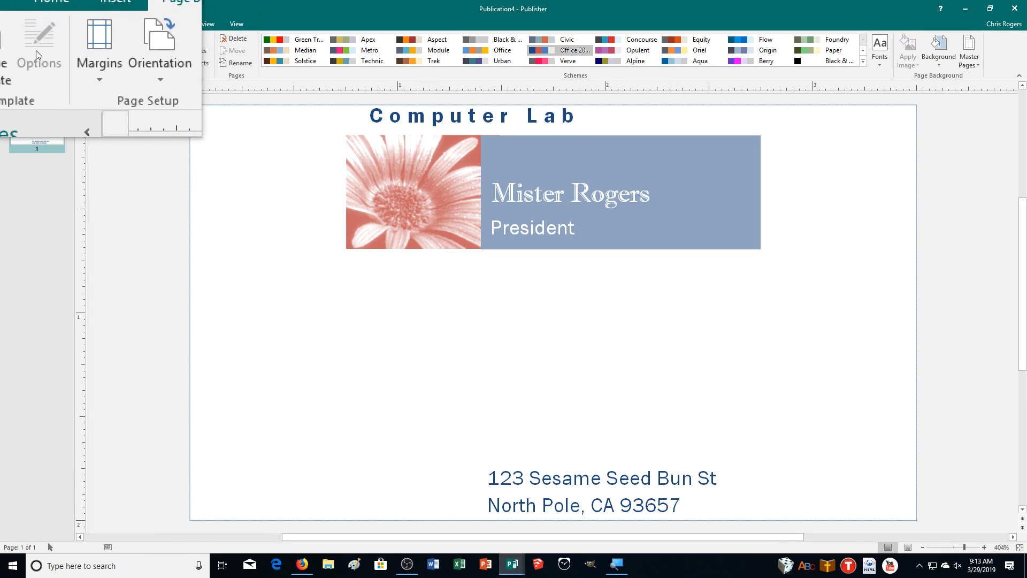
left_click(25, 57)
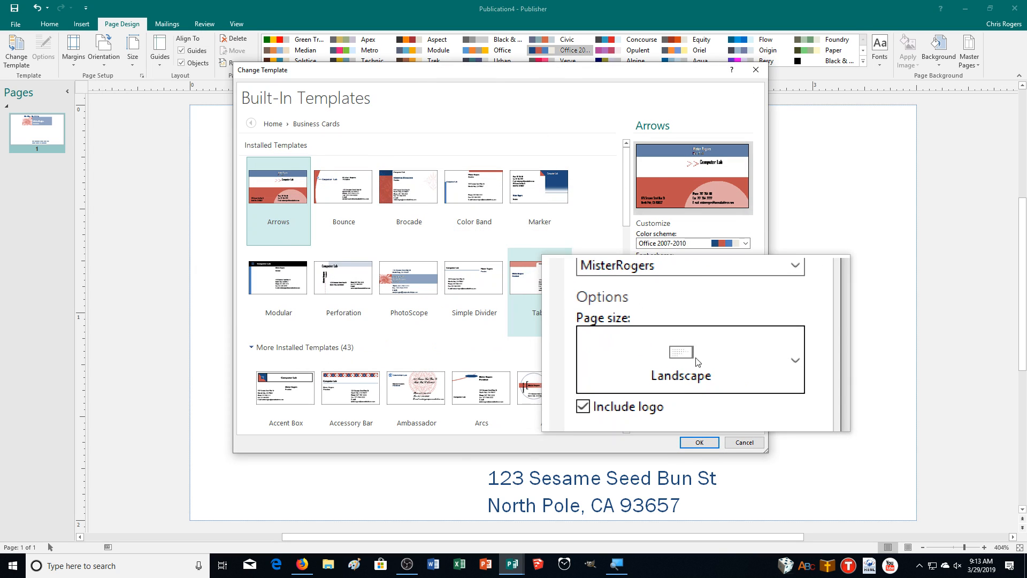
left_click(730, 445)
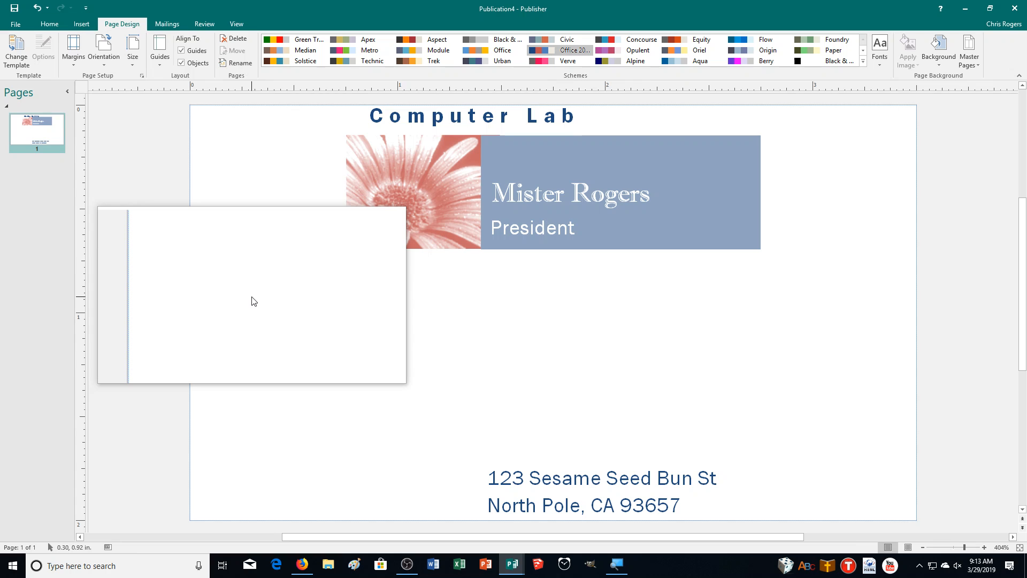
- Save the business card publication as 10CARDS_MR in the CADemonstration2 folder under Documents
key("ctrl+s")
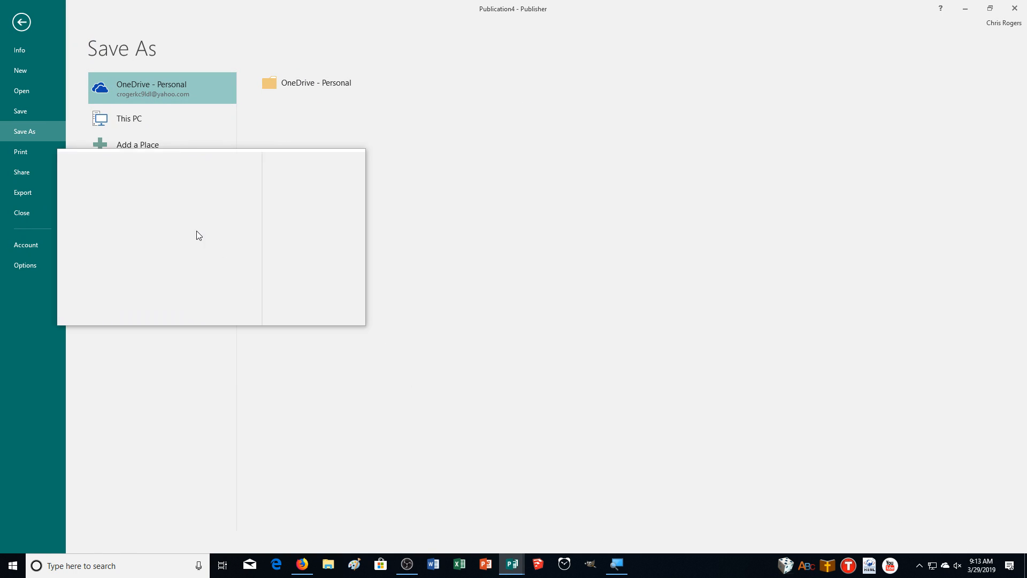
left_click(155, 179)
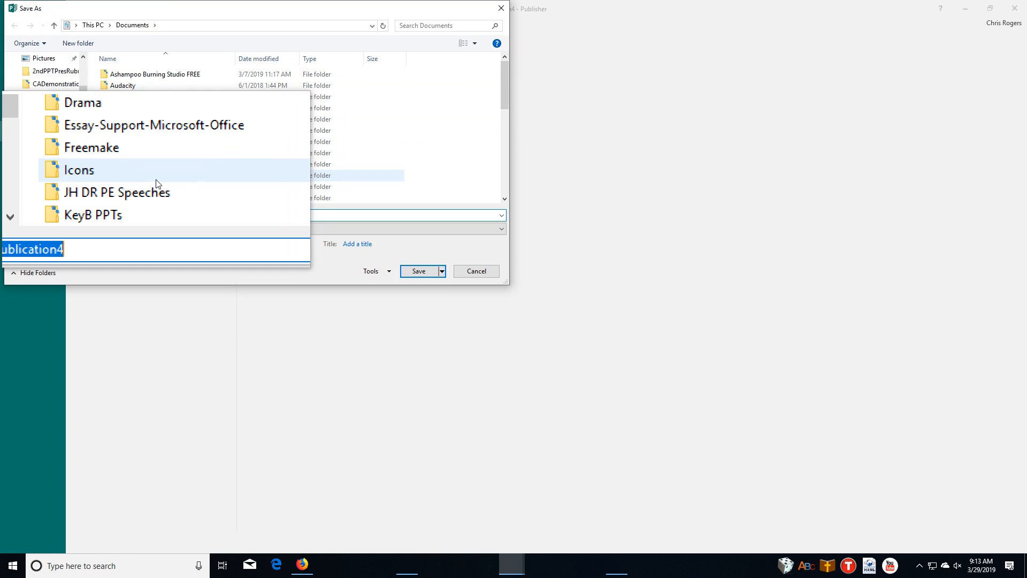
double_click(131, 126)
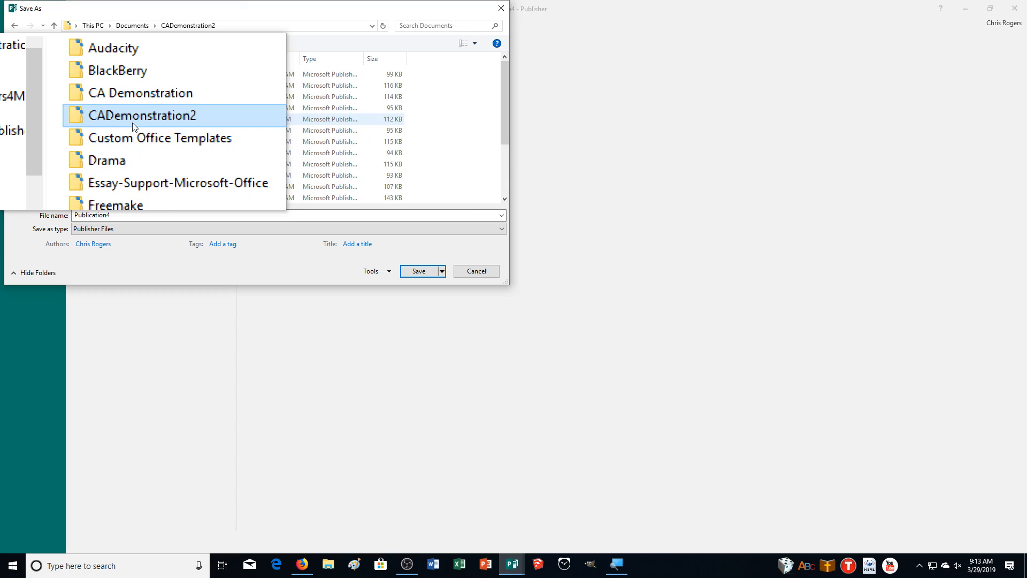
double_click(125, 220)
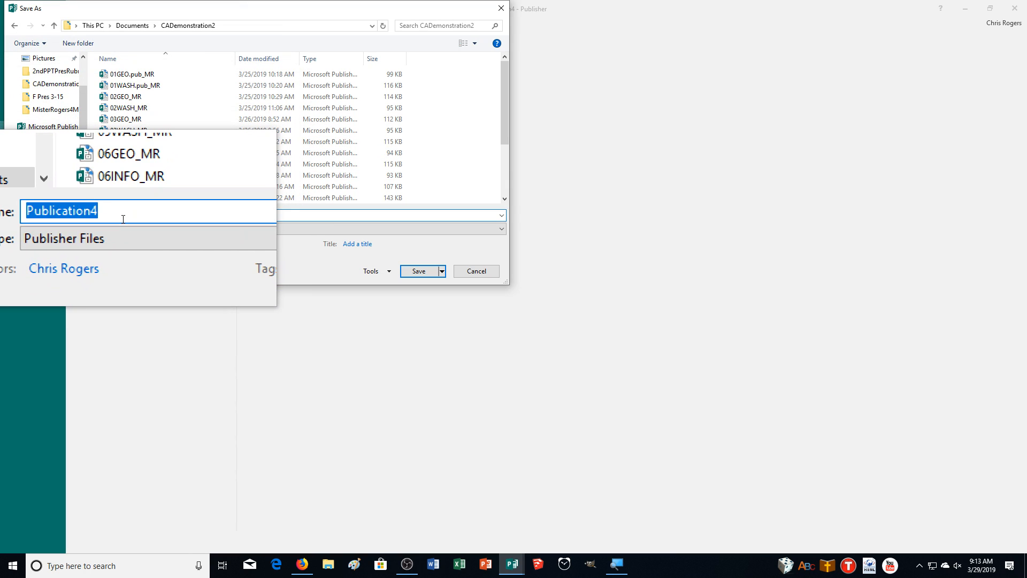
type("10CA")
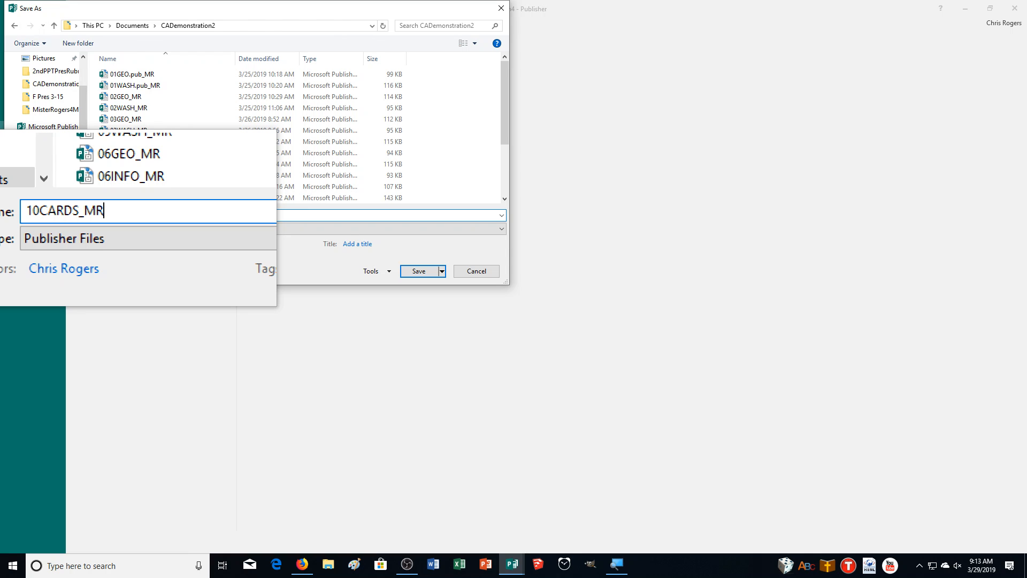
type("RDS_MR")
key("Return")
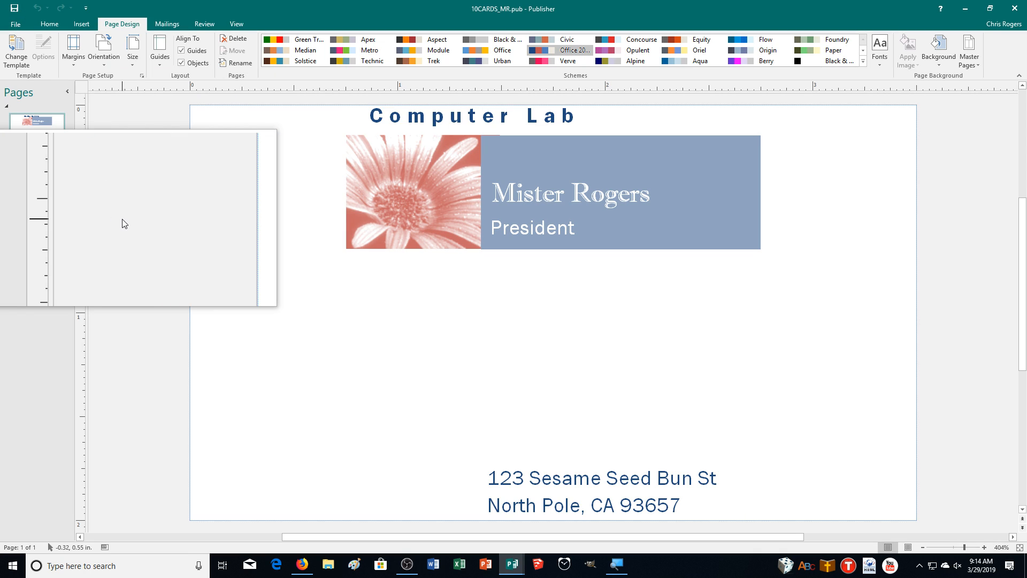
- Print the business cards to PDF with multiple copies per sheet, saving the output as 10CARDS_MR in CADemonstration2
key("ctrl+p")
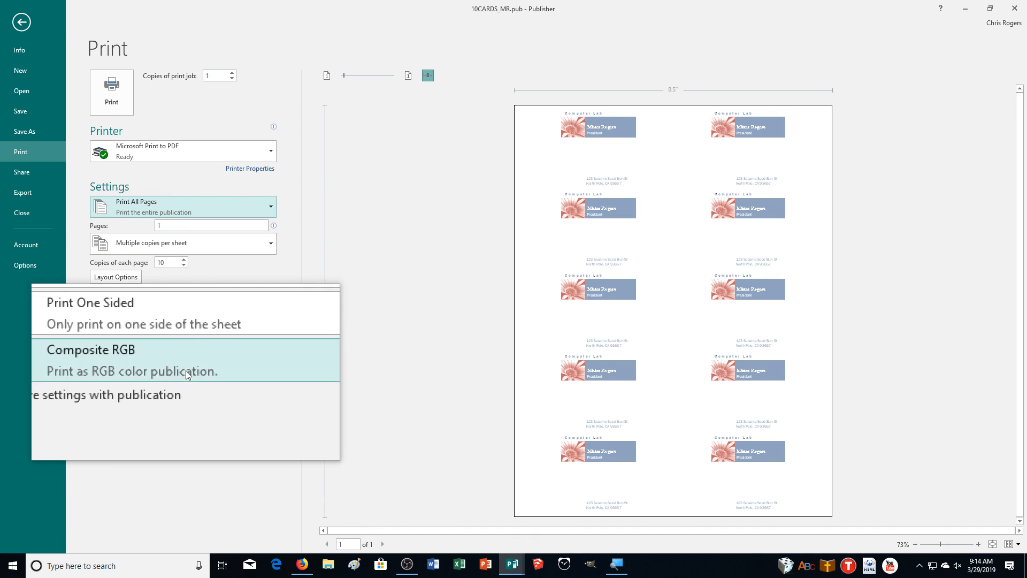
left_click(141, 236)
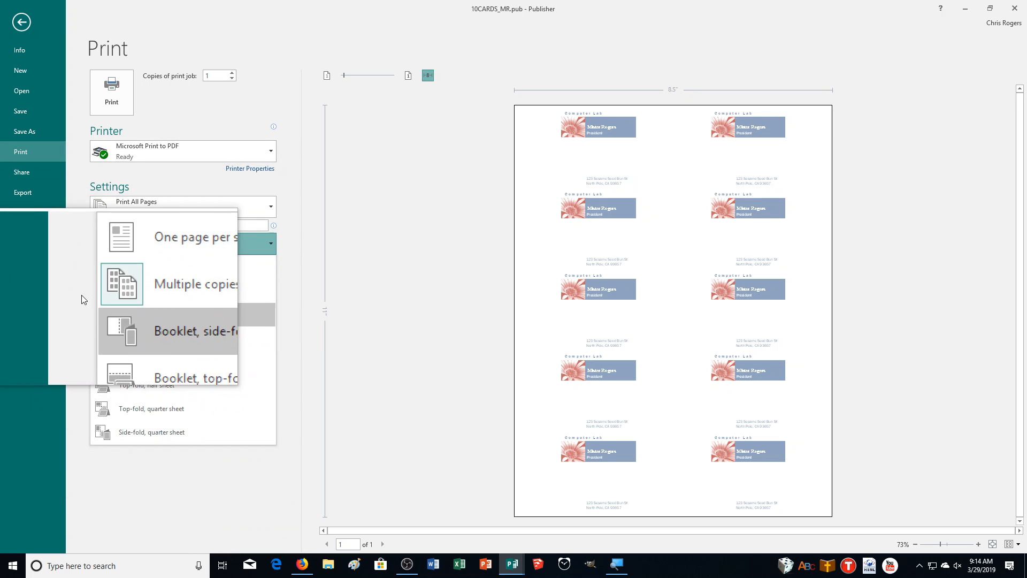
left_click(77, 212)
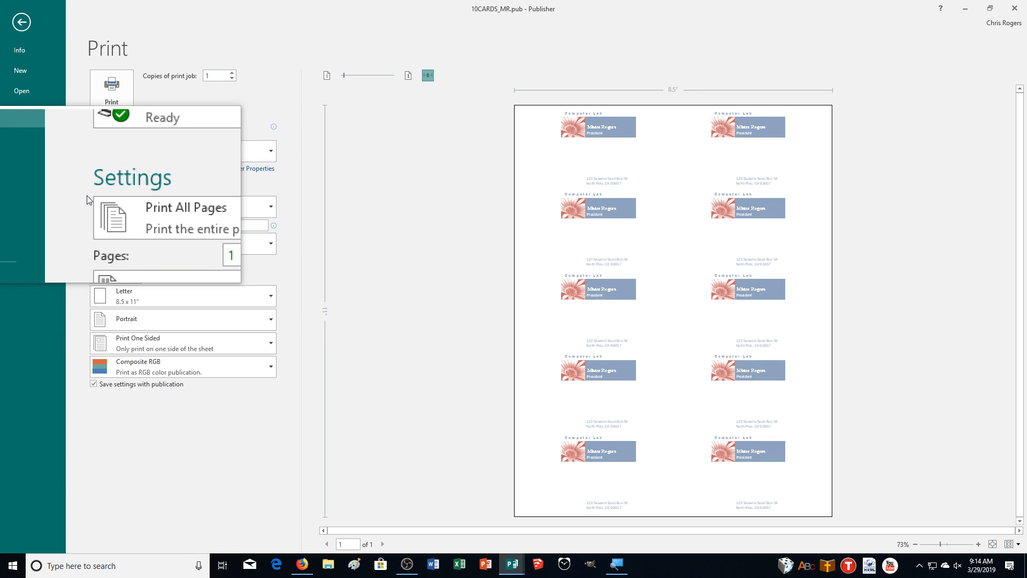
left_click(98, 101)
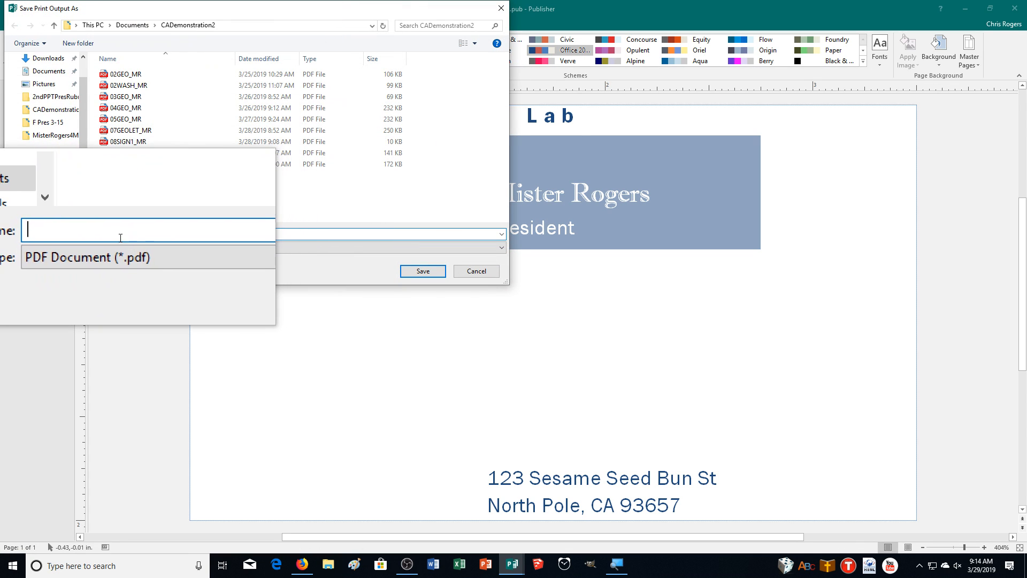
type("10CARDS_MR")
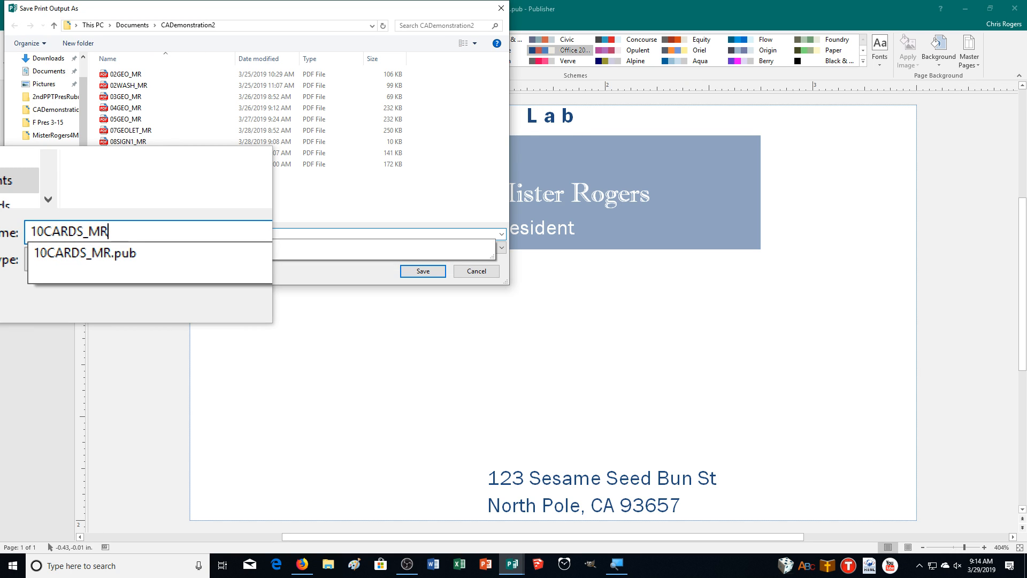
key("Return")
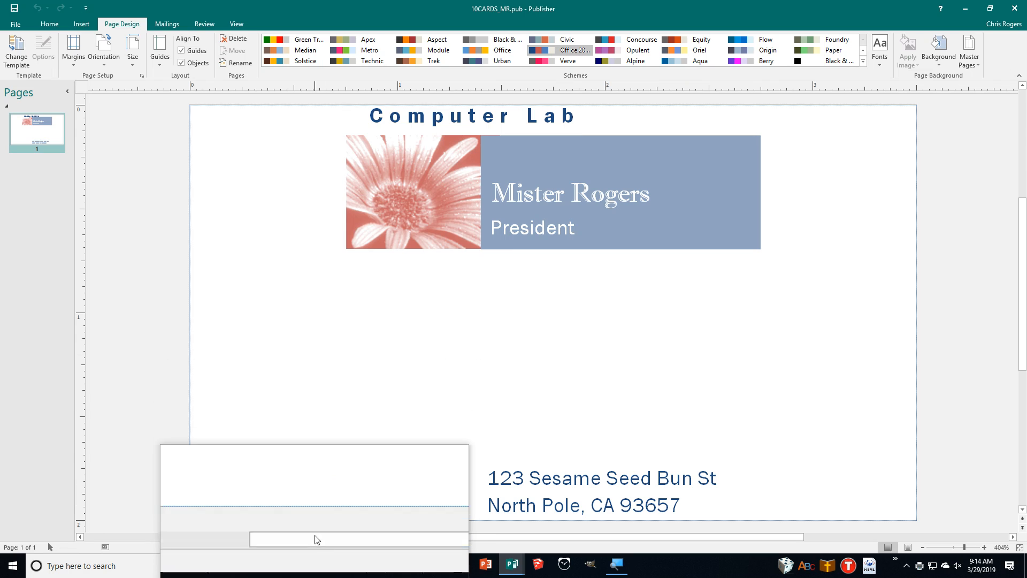
- Switch to File Explorer, open the CADemonstration2 folder and select the two 10CARDS_MR files and 10GEO_MR
left_click(328, 565)
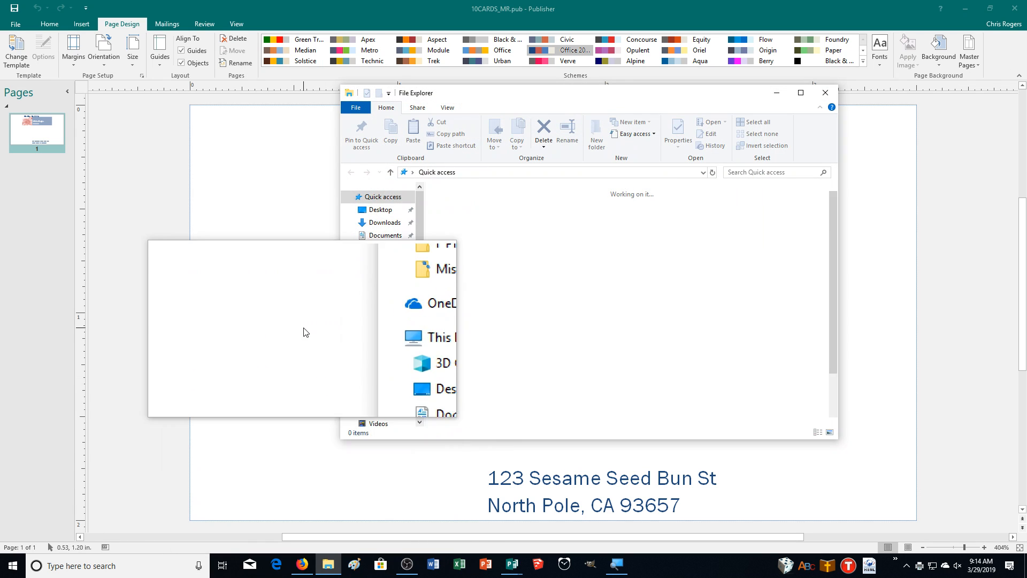
left_click(390, 282)
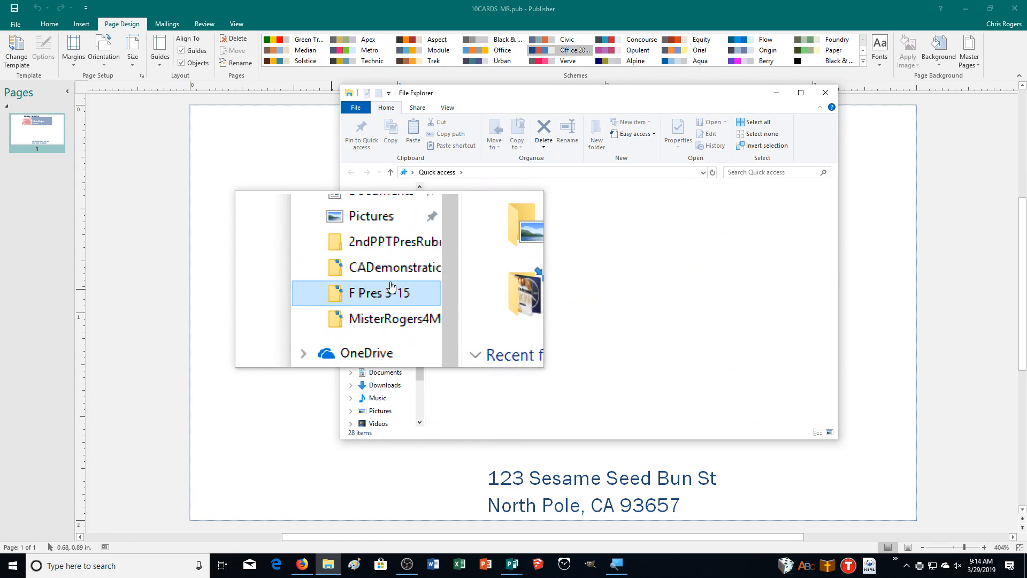
left_click(389, 274)
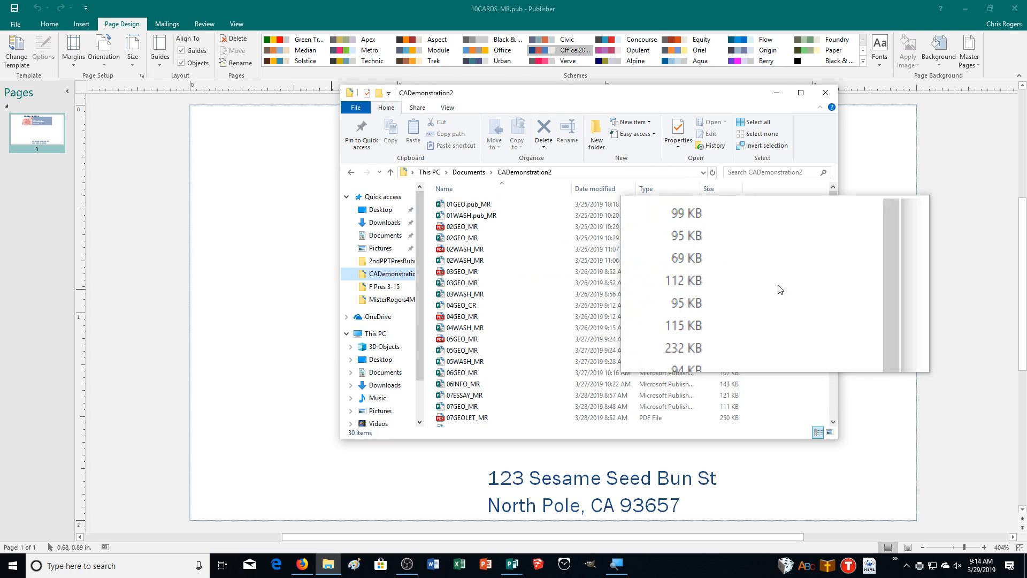
left_click_drag(829, 281, 834, 377)
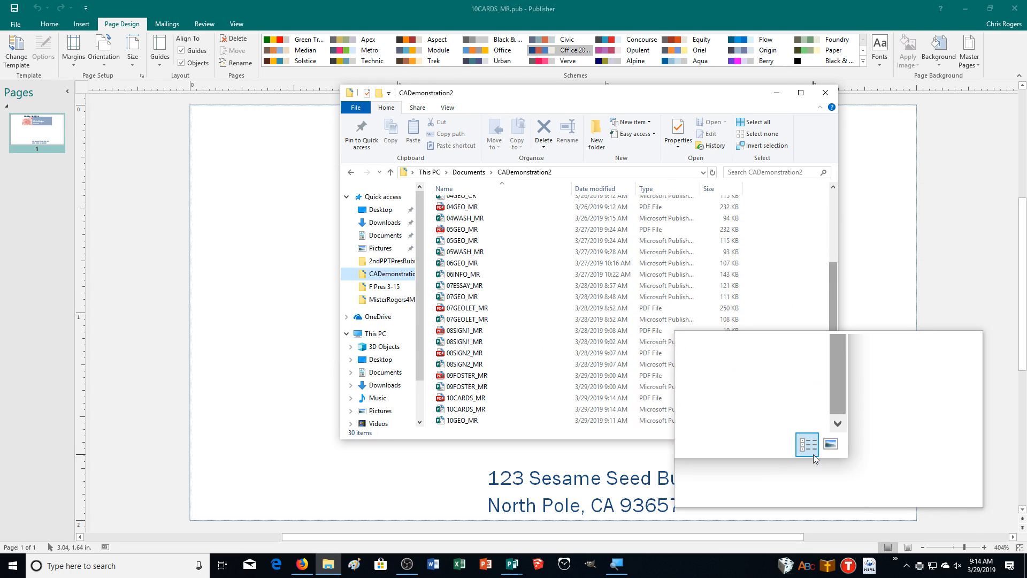
left_click_drag(749, 396, 461, 433)
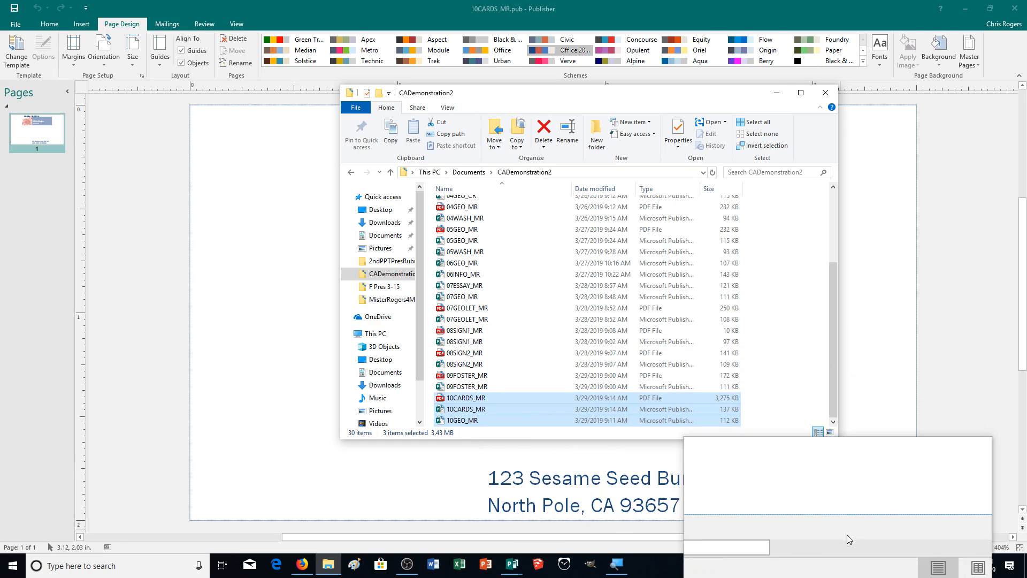
left_click(908, 566)
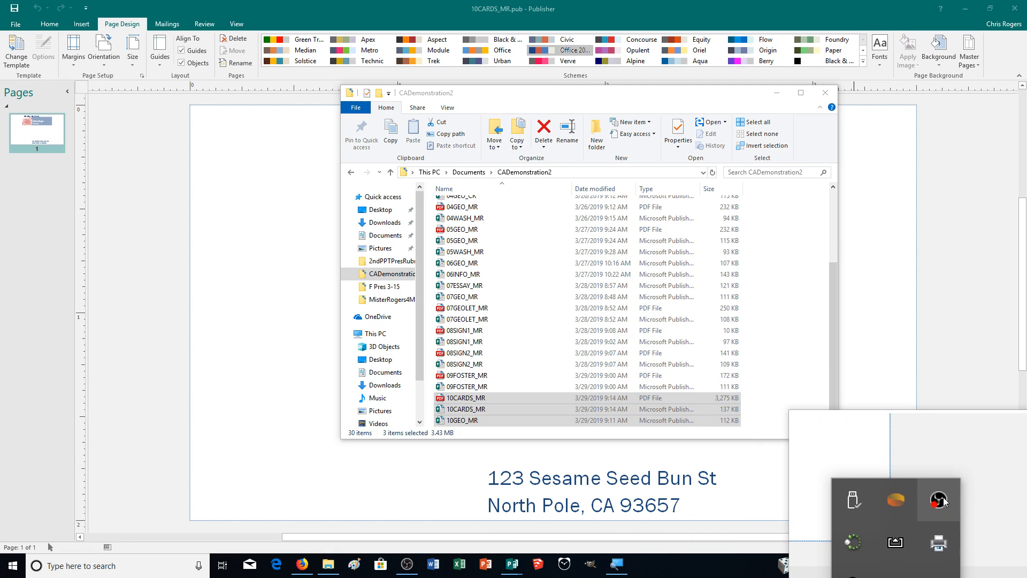